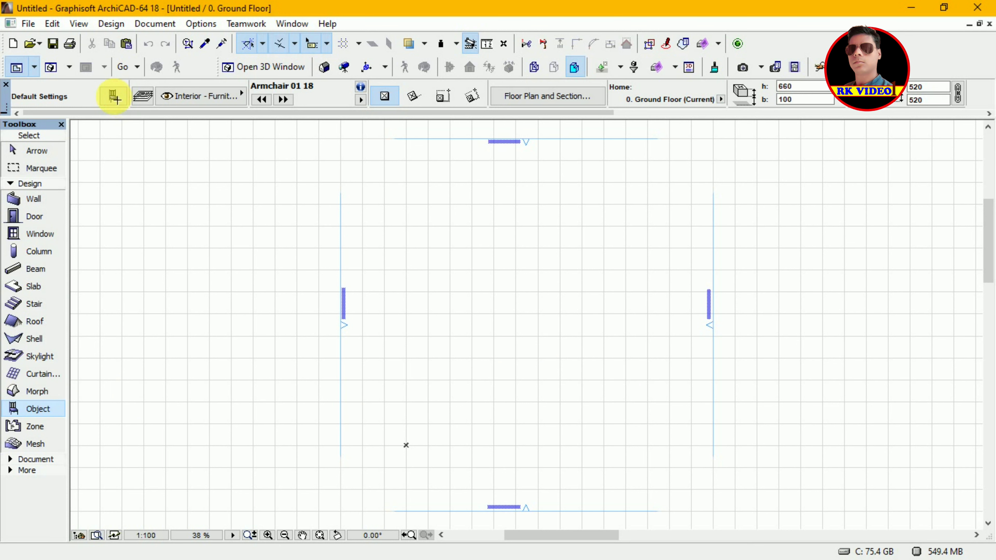
Step: Set Projector 18 from the Office Equipment 18 folder as the default object to place
{"action": "left_click", "coordinate": [114, 96]}
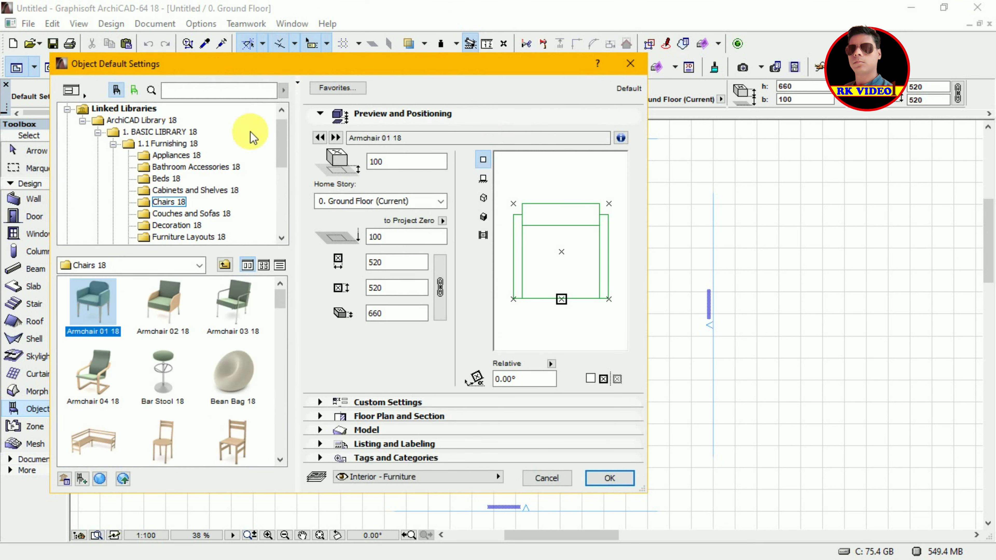
{"action": "left_click_drag", "start_coordinate": [283, 135], "coordinate": [281, 160]}
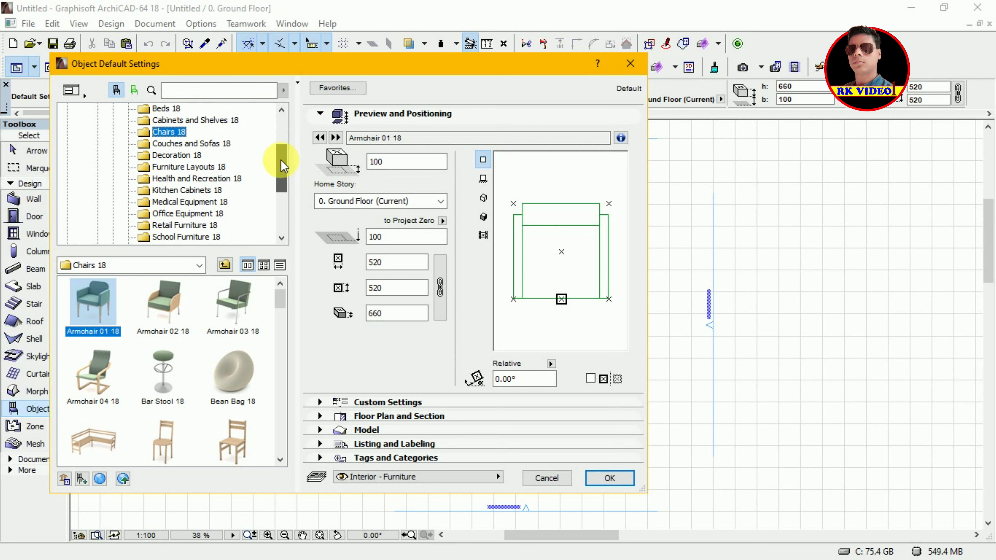
{"action": "left_click", "coordinate": [179, 214]}
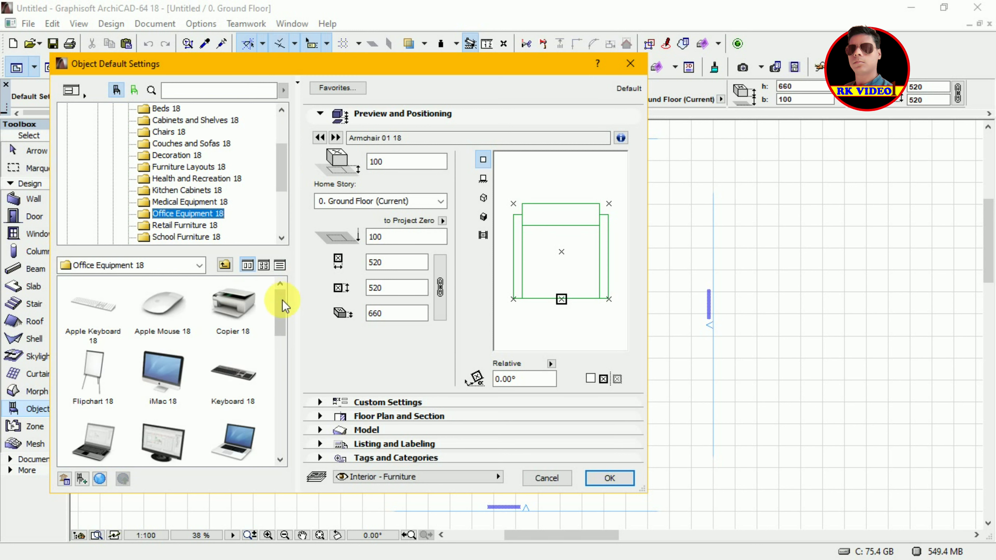
{"action": "left_click_drag", "start_coordinate": [283, 305], "coordinate": [288, 400]}
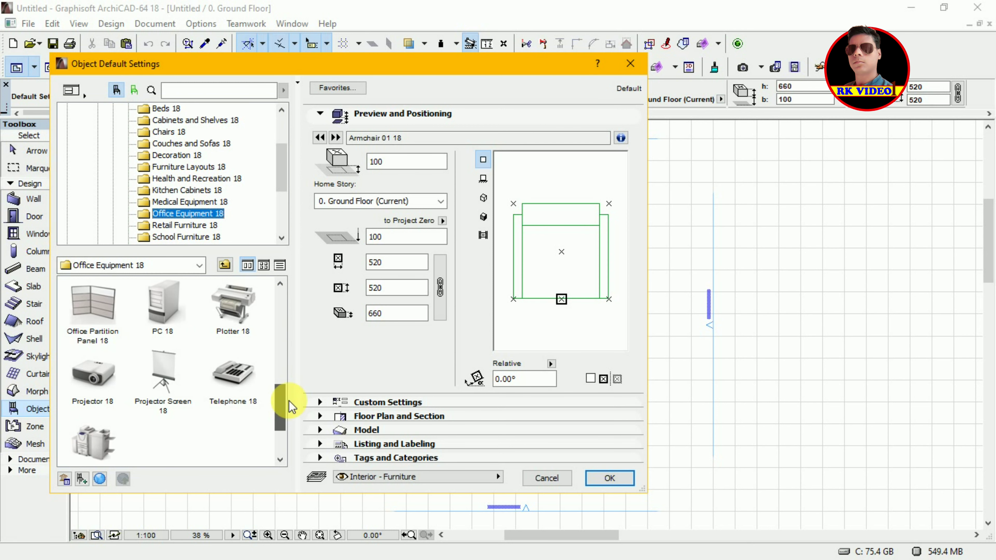
{"action": "left_click", "coordinate": [103, 376]}
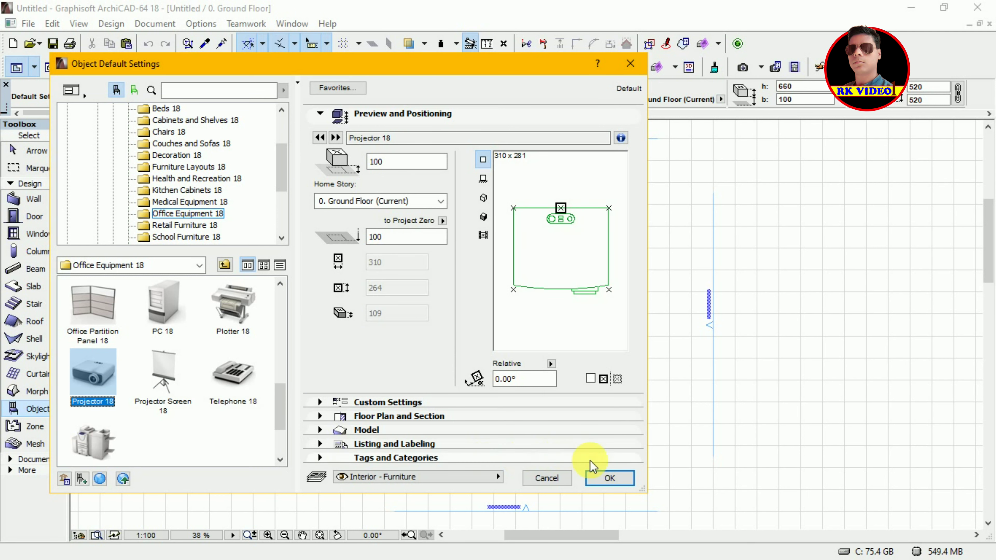
{"action": "left_click", "coordinate": [605, 478]}
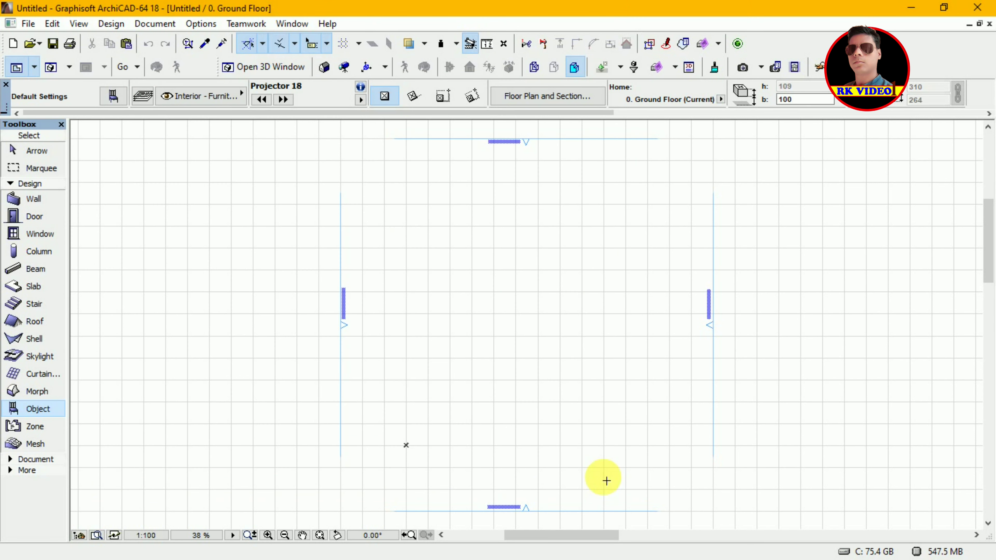
Step: Place Projector 18 at the x marker, return to the Arrow tool, and zoom in on it
{"action": "left_click", "coordinate": [406, 445]}
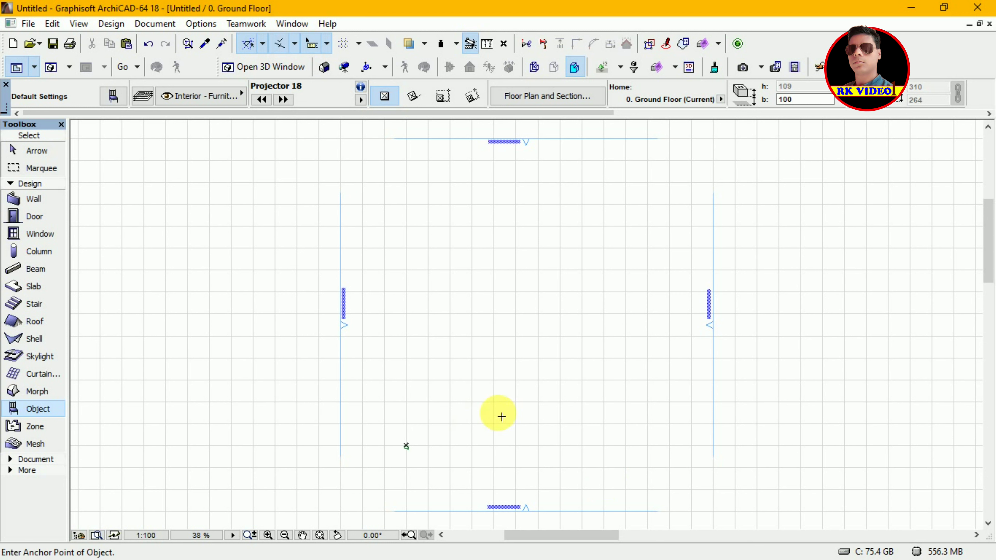
{"action": "key", "text": "Escape"}
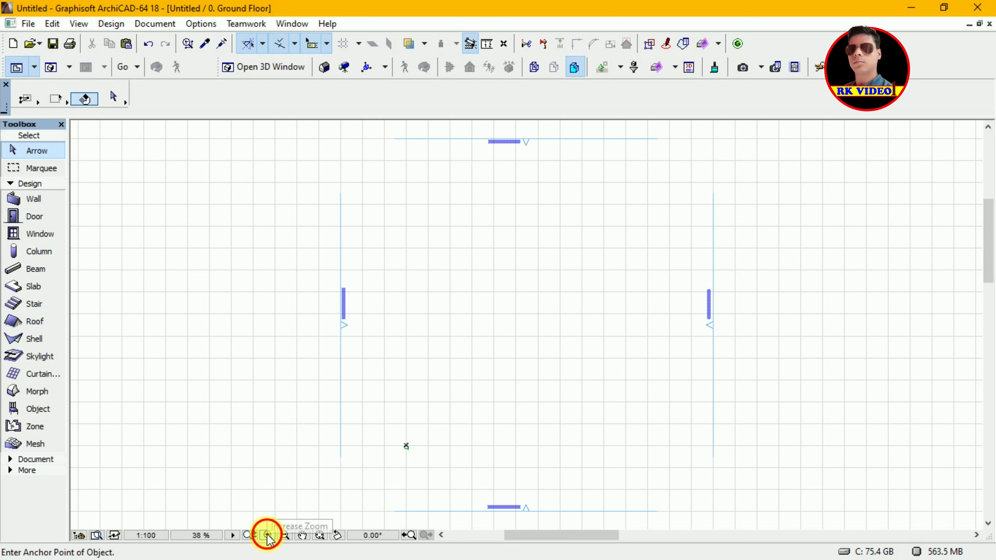
{"action": "left_click", "coordinate": [268, 536]}
{"action": "left_click", "coordinate": [396, 439]}
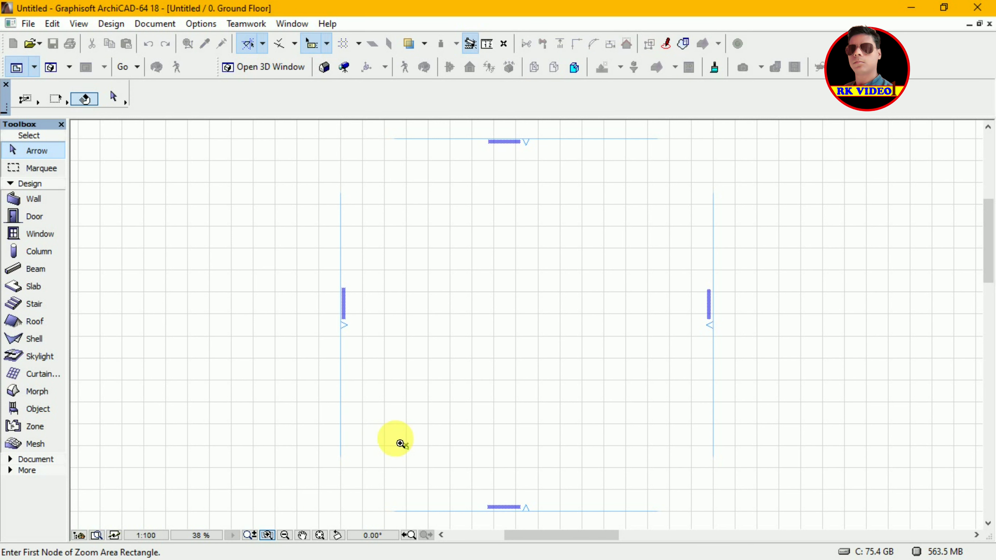
{"action": "left_click", "coordinate": [419, 463]}
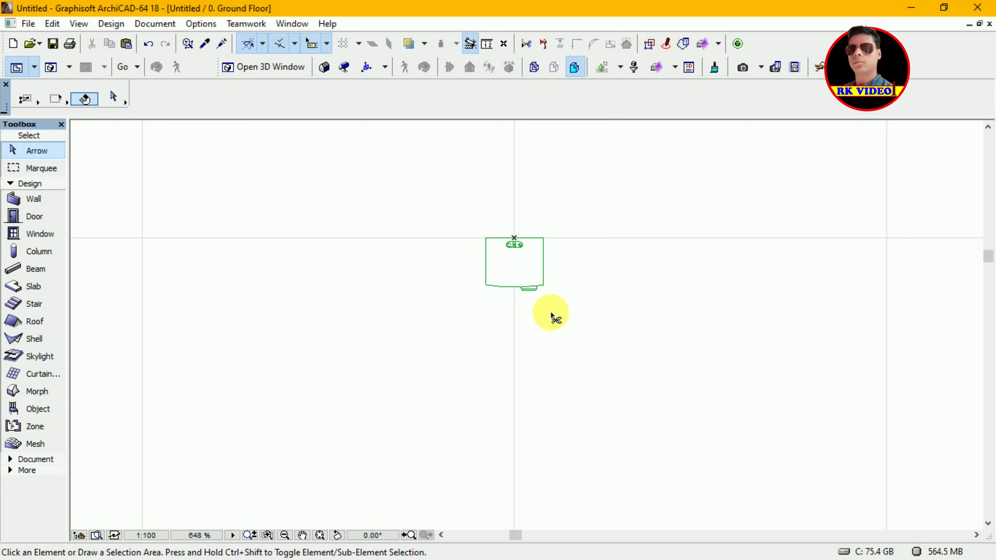
{"action": "key", "text": "F3"}
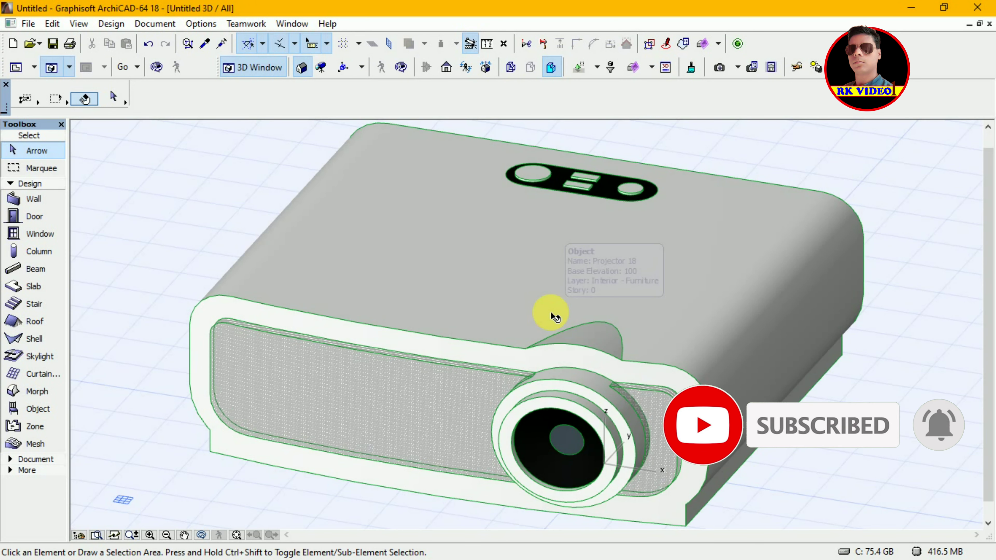
{"action": "key", "text": "o"}
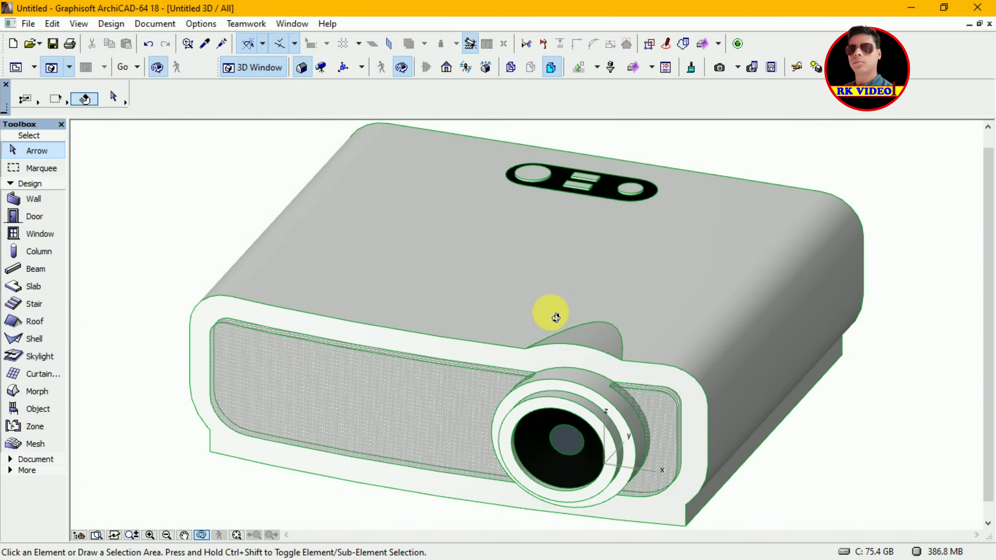
{"action": "mouse_move", "coordinate": [796, 460]}
{"action": "left_mouse_down"}
{"action": "mouse_move", "coordinate": [818, 391]}
{"action": "mouse_move", "coordinate": [849, 440]}
{"action": "mouse_move", "coordinate": [794, 472]}
{"action": "mouse_move", "coordinate": [745, 467]}
{"action": "mouse_move", "coordinate": [738, 456]}
{"action": "mouse_move", "coordinate": [755, 452]}
{"action": "left_mouse_up"}
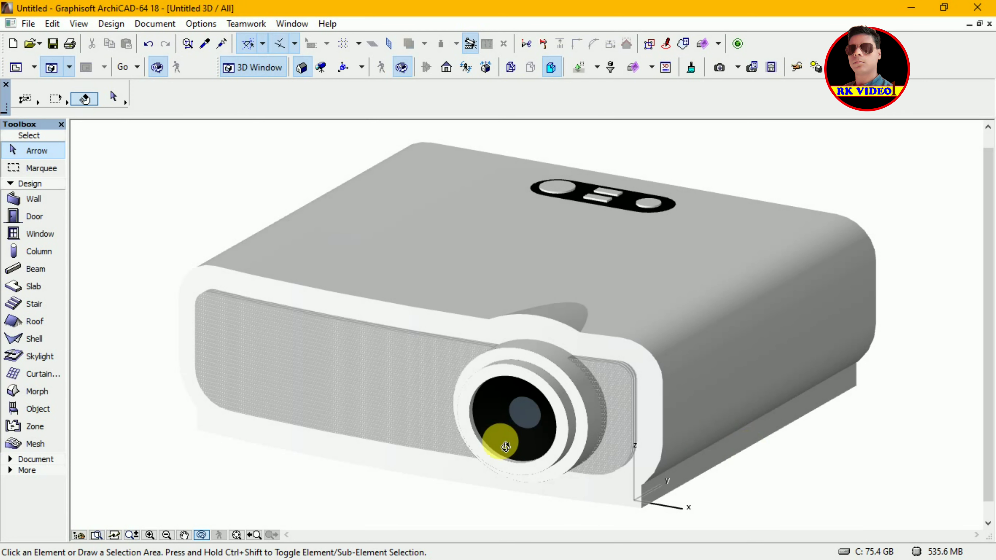
{"action": "key", "text": "F2"}
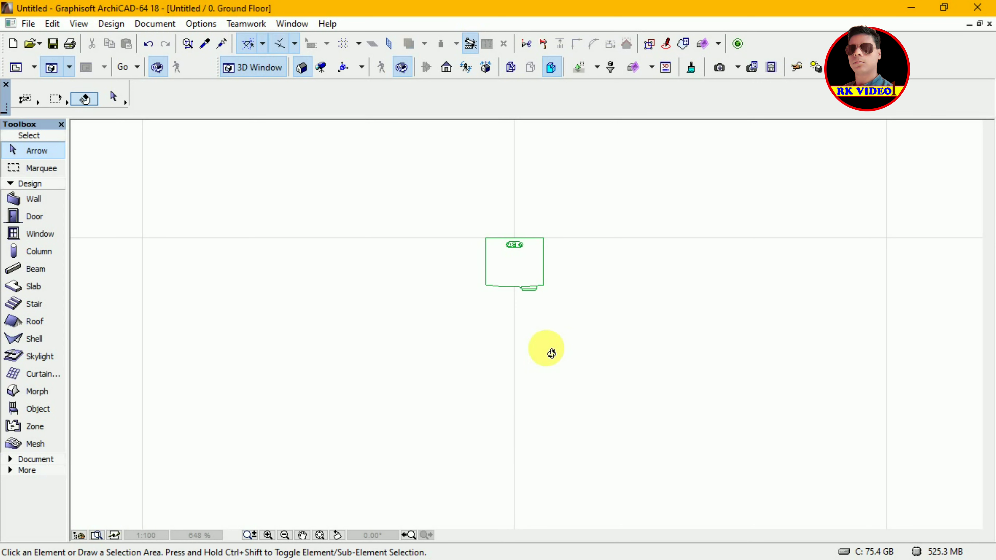
Step: Convert the selected projector into morphs and confirm the warning
{"action": "left_click", "coordinate": [536, 292]}
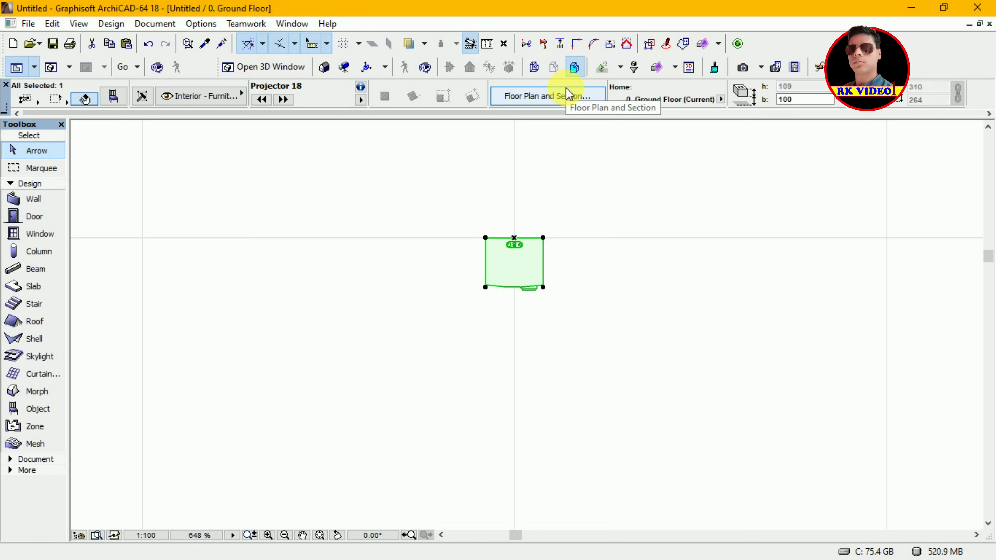
{"action": "right_click", "coordinate": [505, 270]}
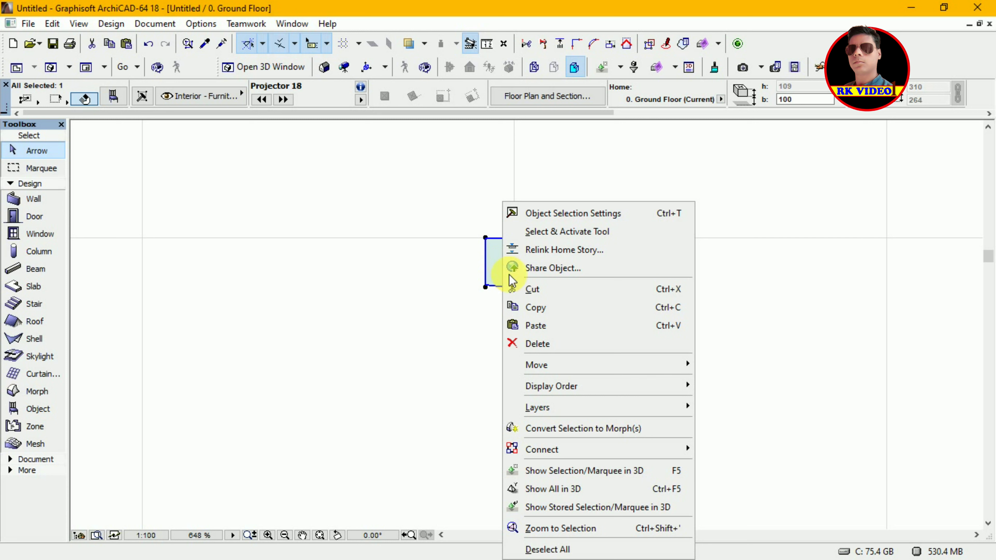
{"action": "left_click", "coordinate": [549, 425]}
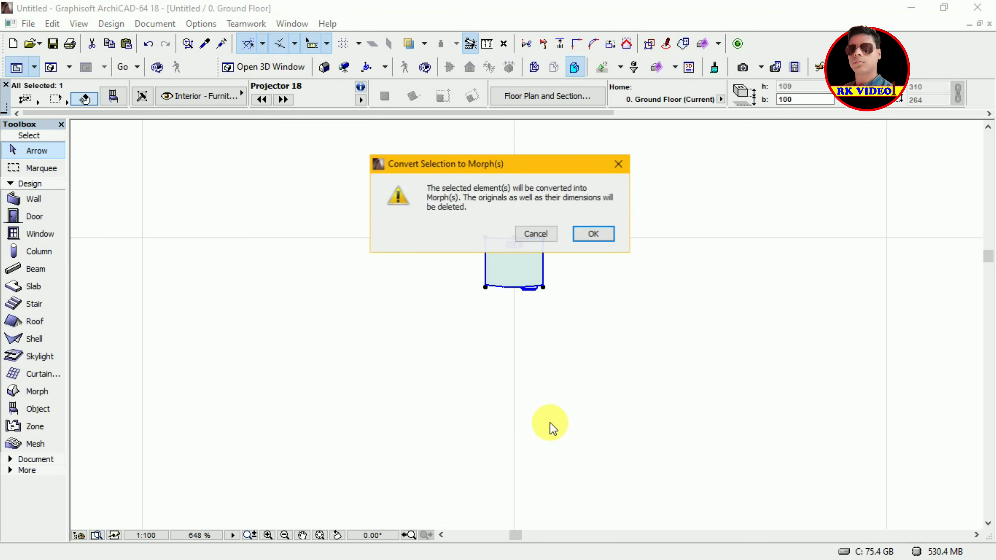
{"action": "left_click", "coordinate": [593, 234]}
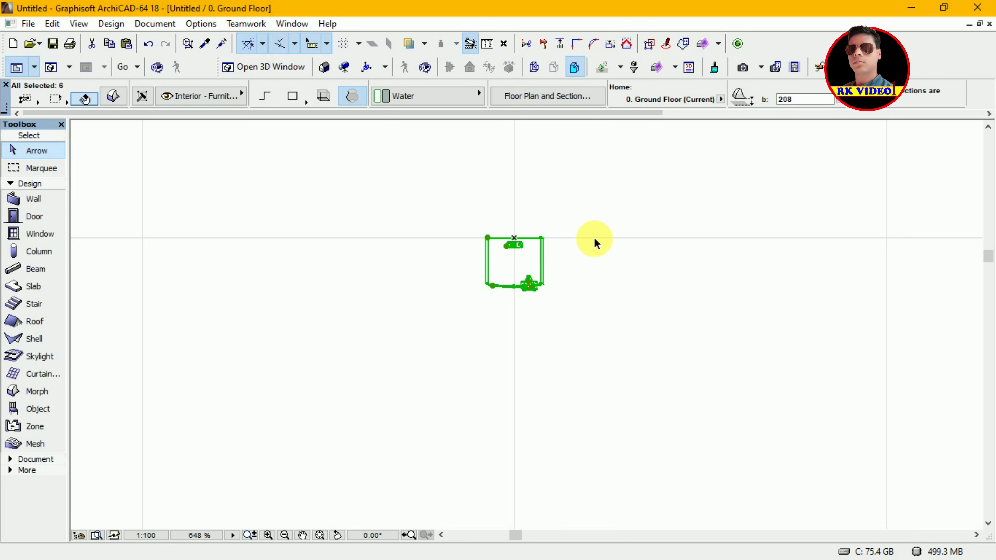
Step: With Suspend Groups on, give one projector morph piece a Paint - Anthracite override surface
{"action": "left_click", "coordinate": [649, 44]}
{"action": "left_click", "coordinate": [591, 257]}
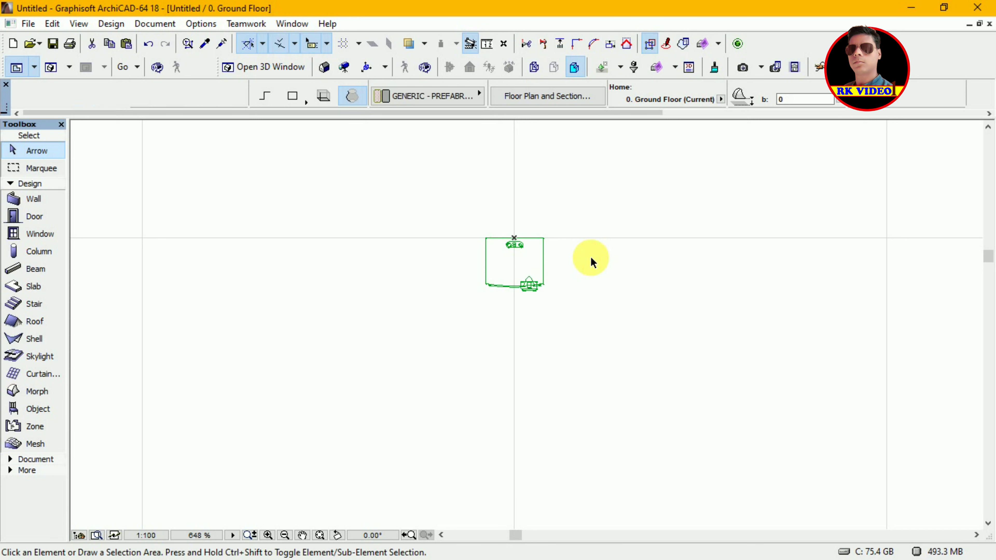
{"action": "left_click", "coordinate": [544, 254]}
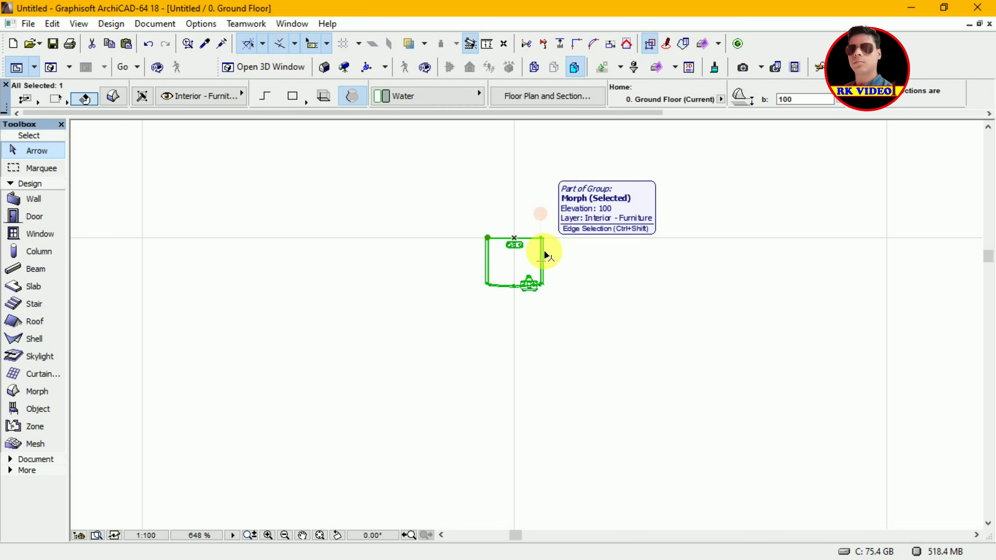
{"action": "left_click", "coordinate": [113, 96]}
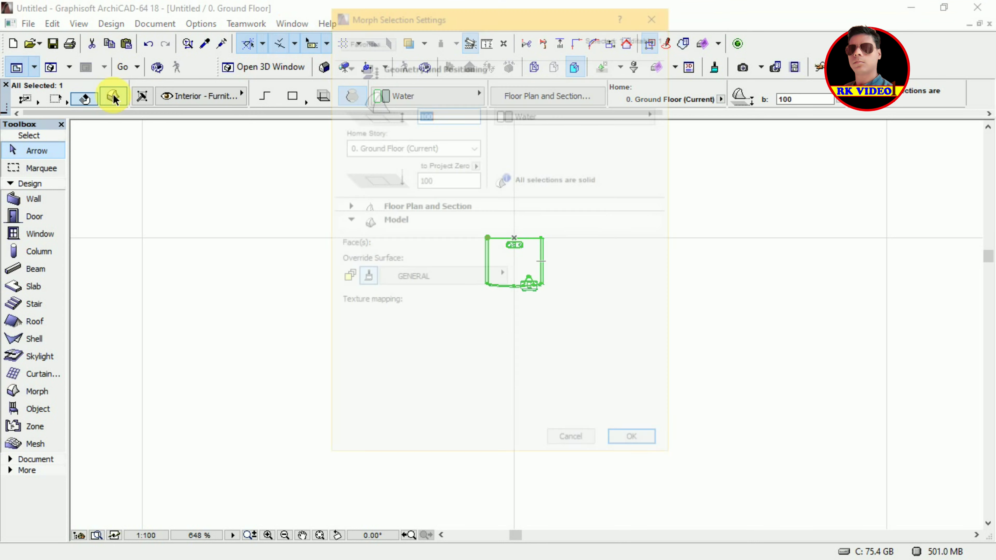
{"action": "left_click", "coordinate": [402, 277]}
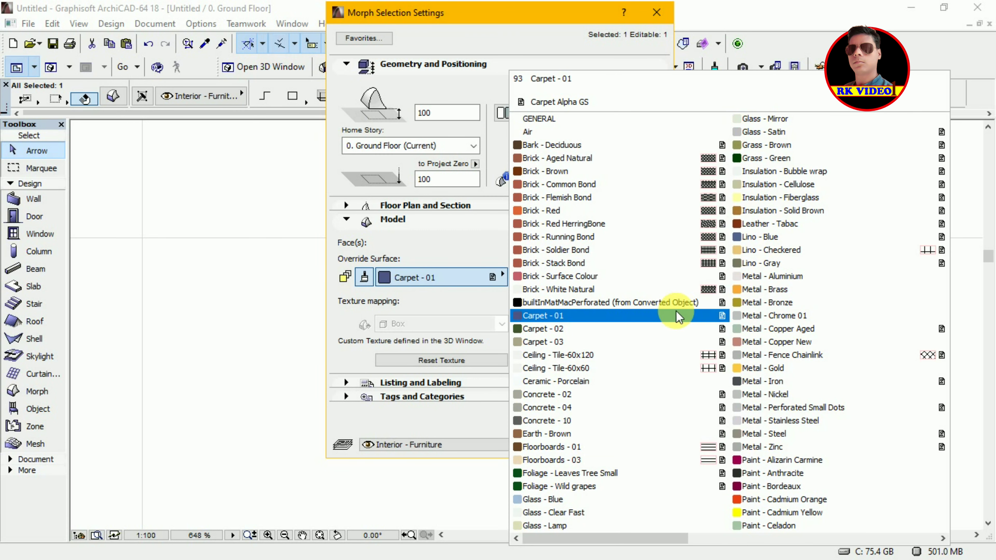
{"action": "left_click", "coordinate": [749, 479]}
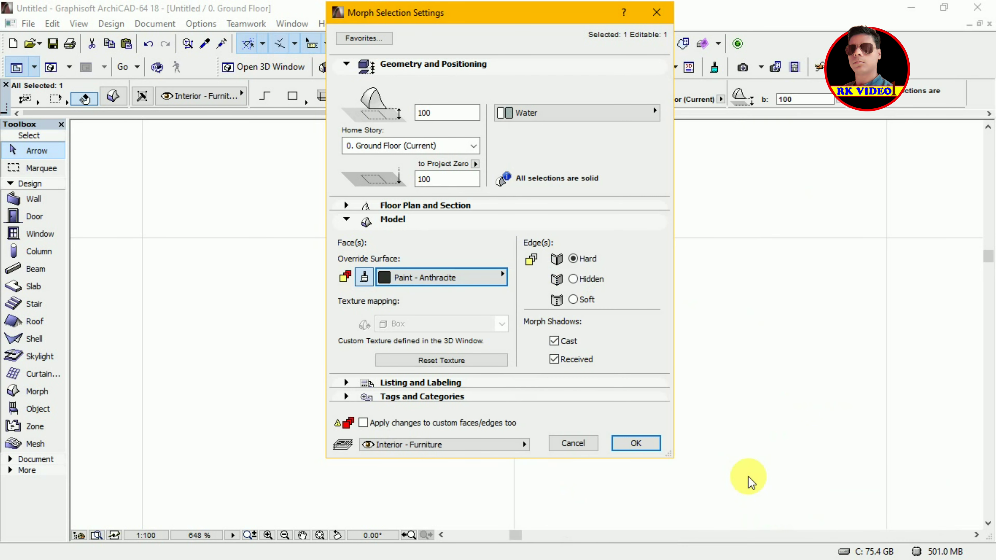
{"action": "left_click", "coordinate": [644, 444]}
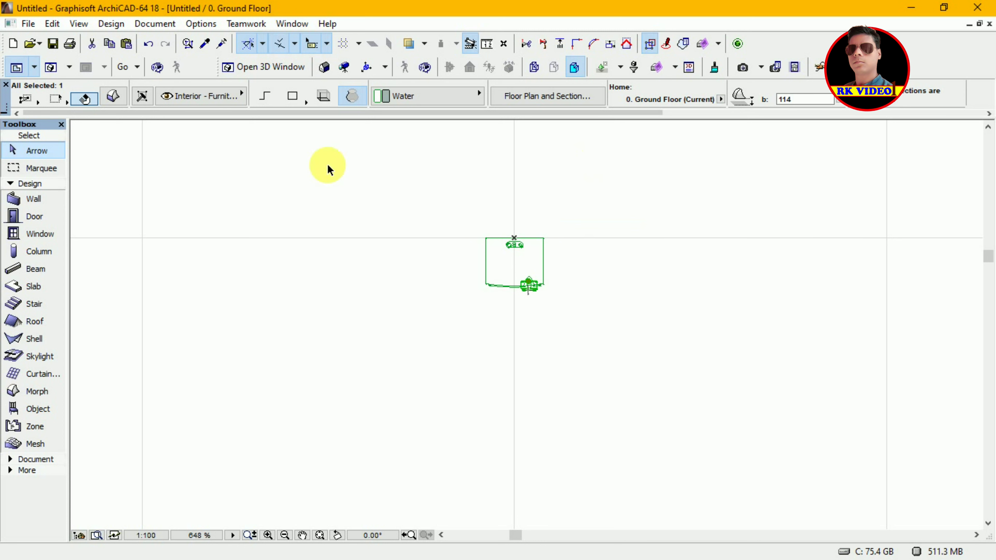
Step: Give another morph piece a Glass - Lamp override surface, then deselect it
{"action": "left_click", "coordinate": [112, 97]}
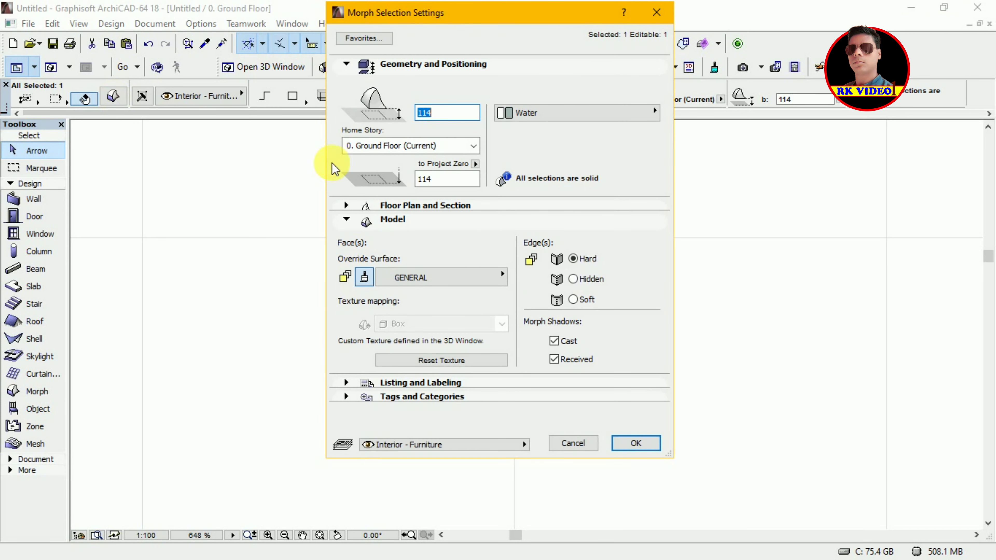
{"action": "left_click", "coordinate": [456, 278]}
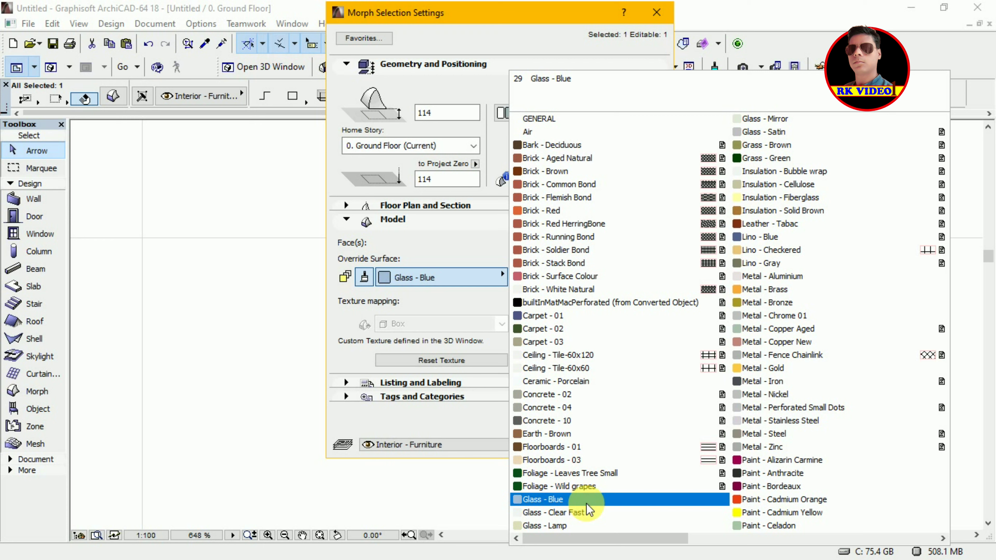
{"action": "left_click", "coordinate": [554, 526]}
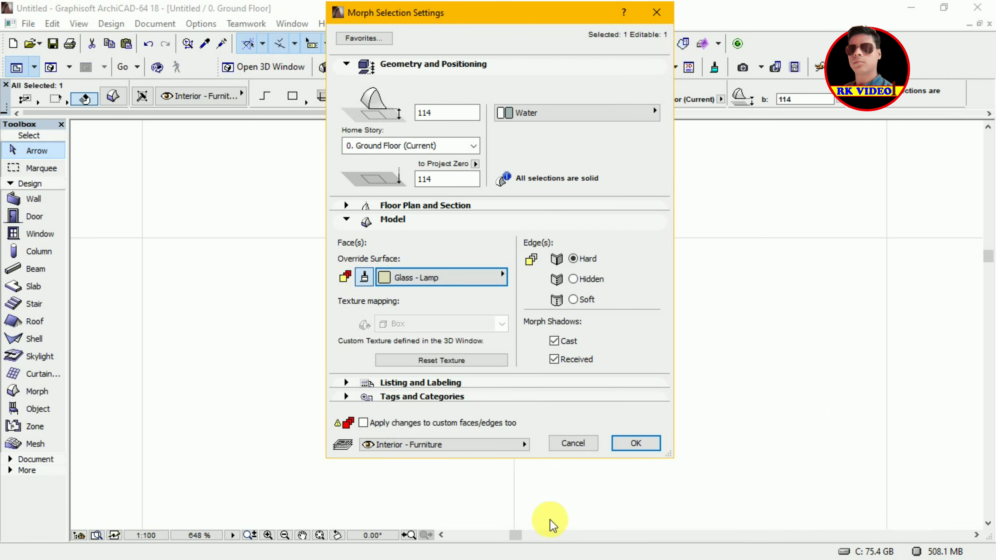
{"action": "left_click", "coordinate": [635, 443]}
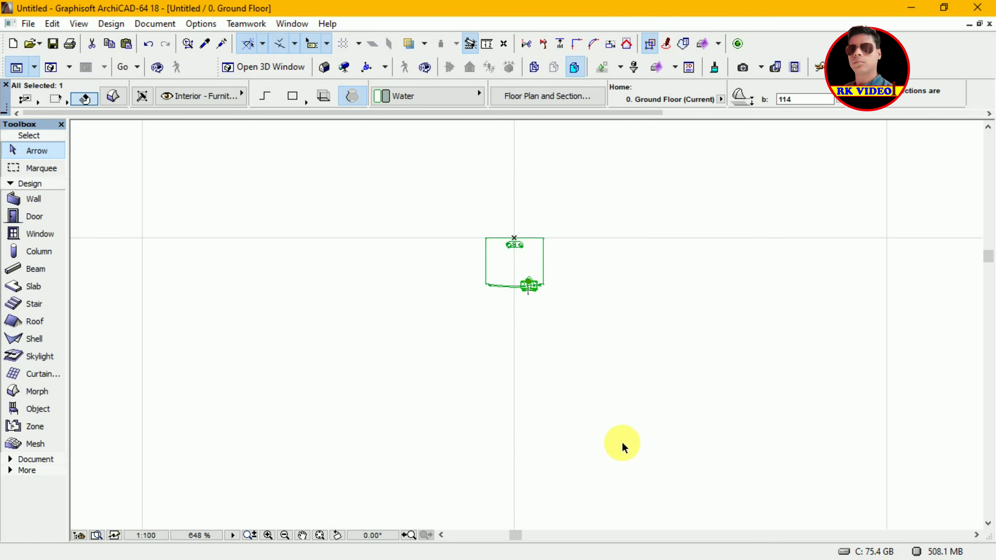
{"action": "left_click", "coordinate": [622, 443]}
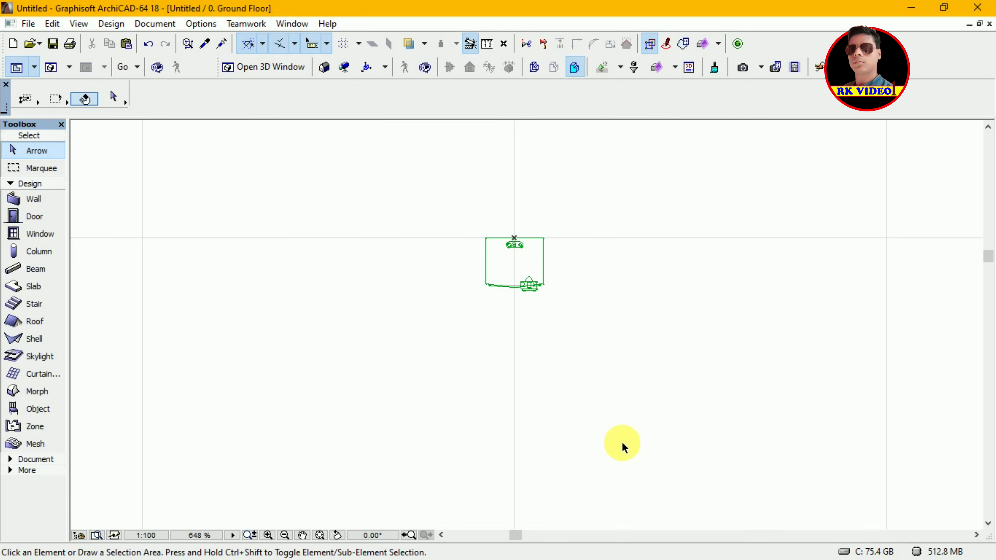
Step: Switch to the 3D window and orbit to a three-quarter view of the projector's front
{"action": "key", "text": "F3"}
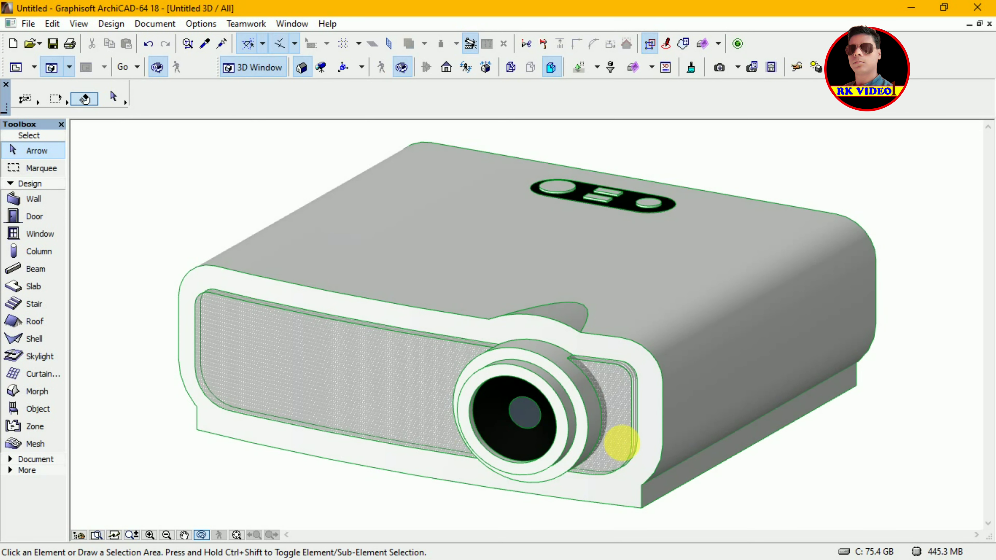
{"action": "left_click_drag", "start_coordinate": [622, 443], "coordinate": [627, 448]}
{"action": "mouse_move", "coordinate": [904, 345]}
{"action": "left_mouse_down"}
{"action": "mouse_move", "coordinate": [879, 378]}
{"action": "mouse_move", "coordinate": [910, 349]}
{"action": "left_mouse_up"}
{"action": "key", "text": "Escape"}
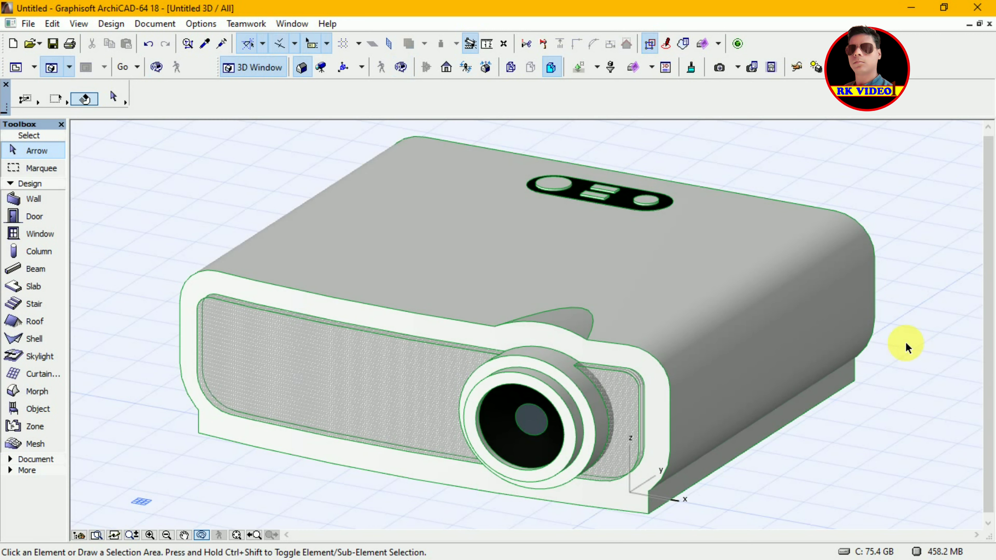
Step: Override the body morph's surface with Grass - Green, including its custom faces and edges
{"action": "left_click", "coordinate": [667, 389]}
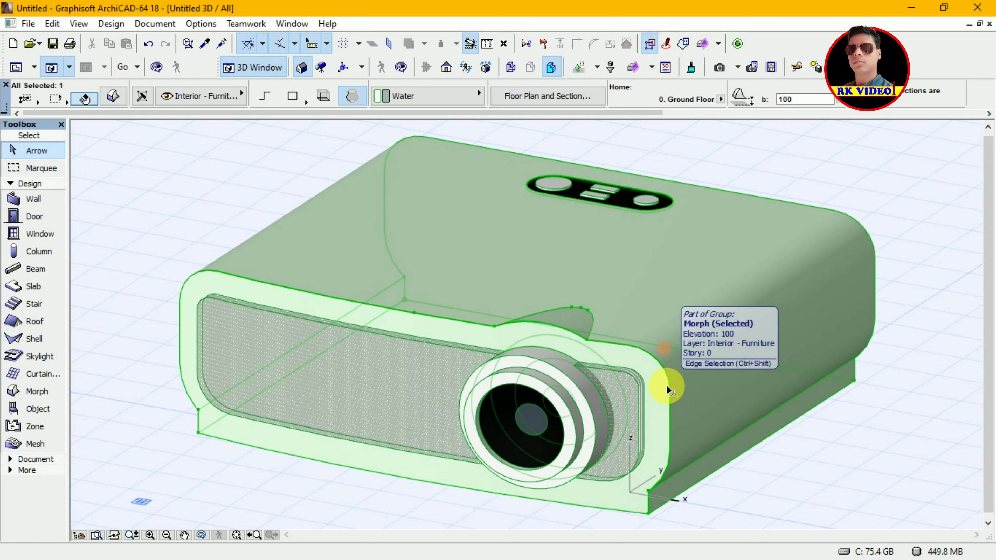
{"action": "left_click", "coordinate": [667, 388], "text": "ctrl+shift"}
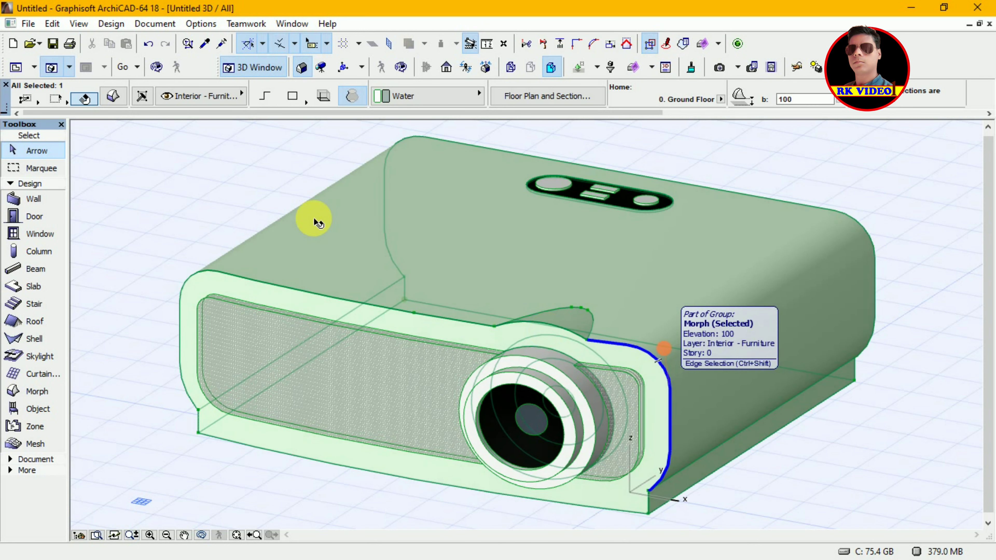
{"action": "left_click", "coordinate": [113, 96]}
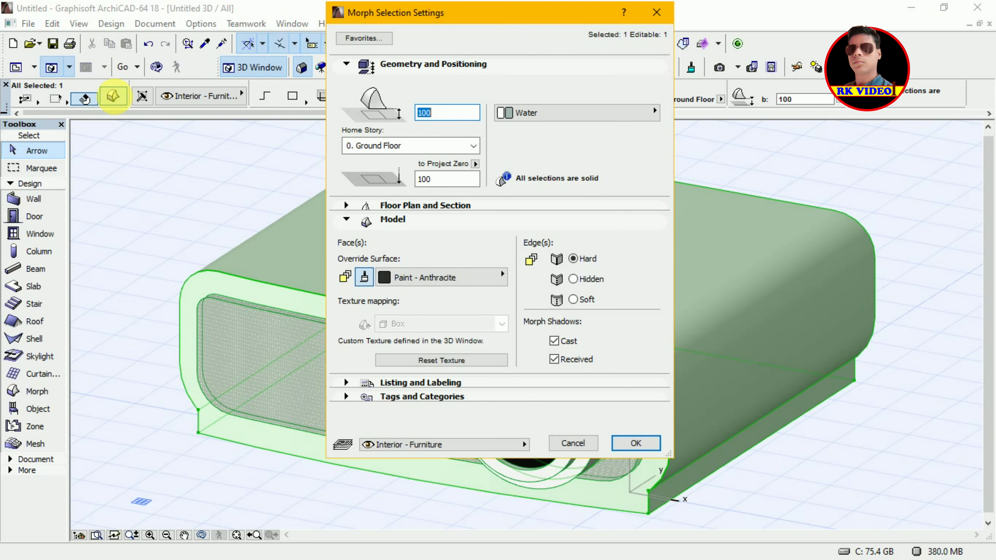
{"action": "left_click", "coordinate": [486, 278]}
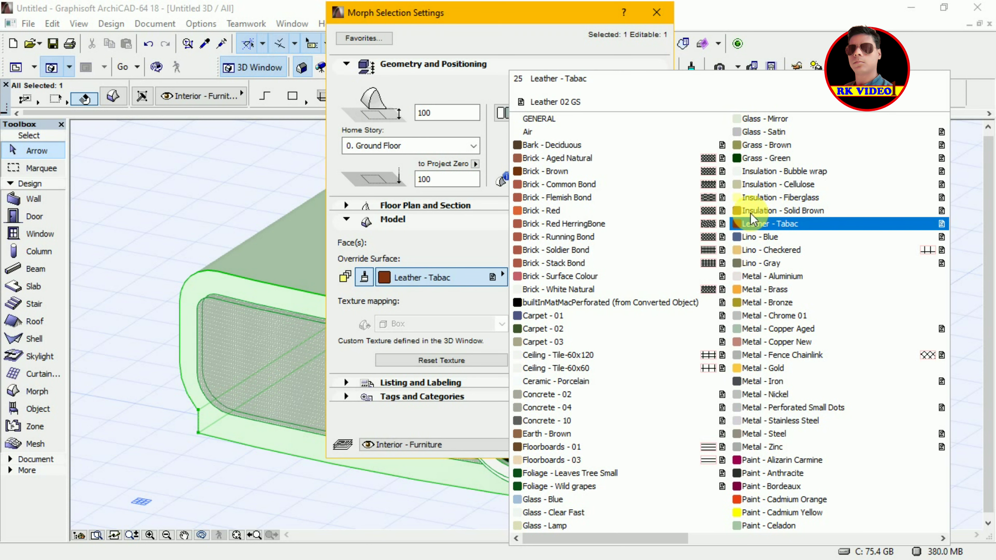
{"action": "left_click", "coordinate": [771, 166]}
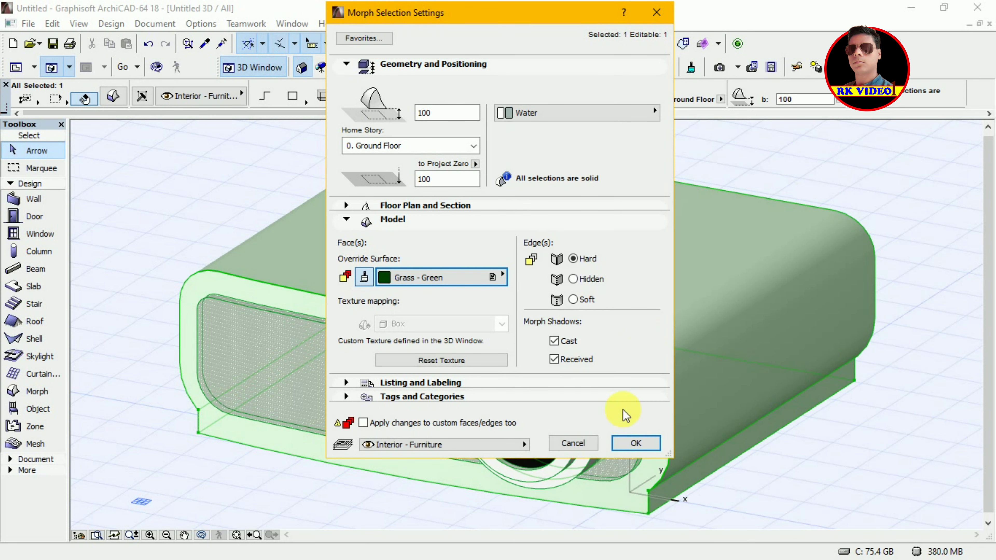
{"action": "left_click", "coordinate": [623, 437]}
{"action": "left_click", "coordinate": [363, 422]}
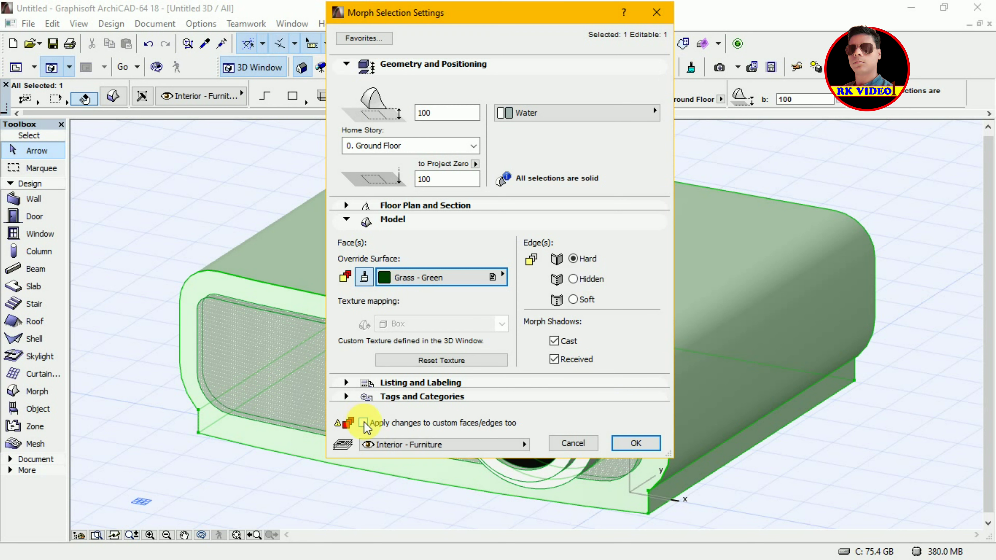
{"action": "left_click", "coordinate": [624, 444]}
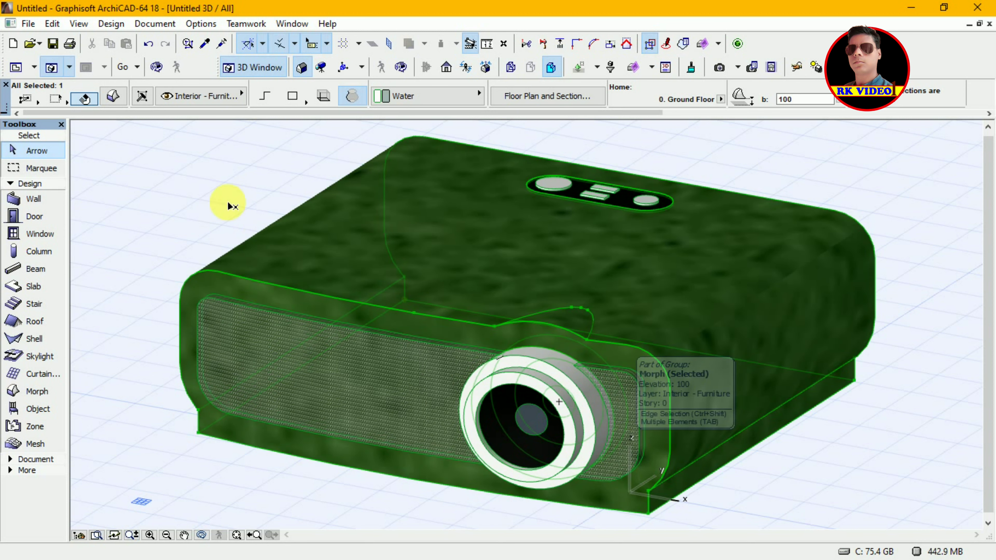
{"action": "left_click", "coordinate": [114, 102]}
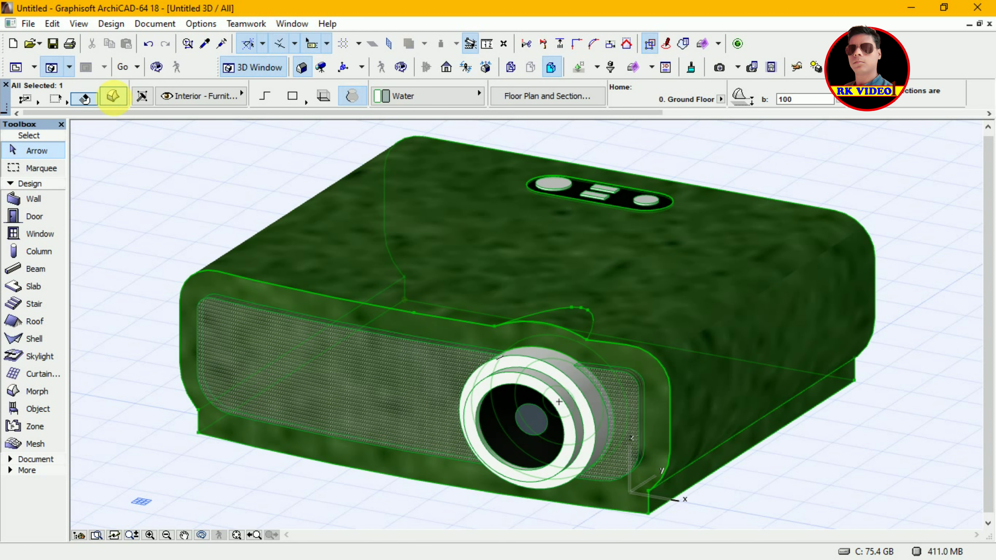
Step: Replace the body's Grass - Green override with Paint - Anthracite, after briefly trying Metal - Iron
{"action": "left_click", "coordinate": [463, 277]}
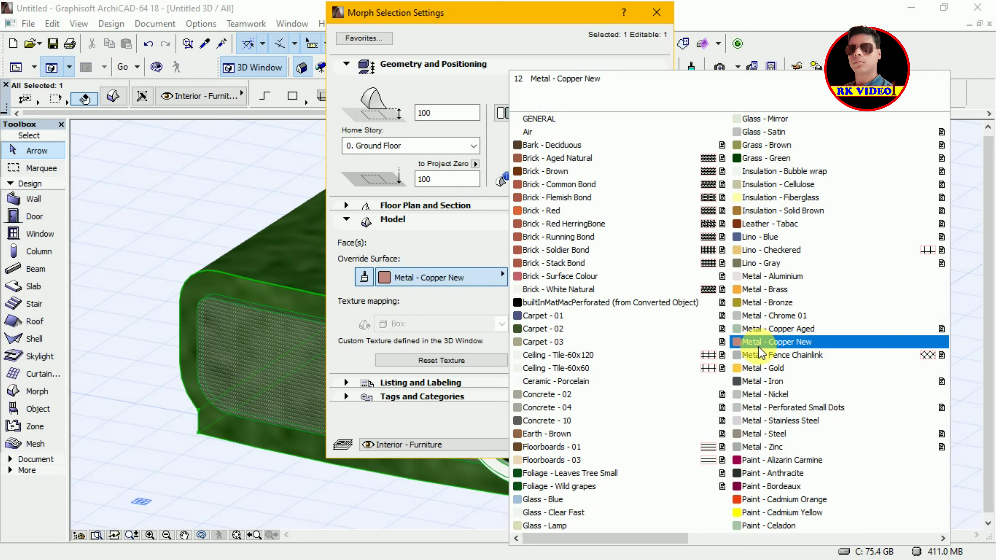
{"action": "left_click", "coordinate": [761, 381]}
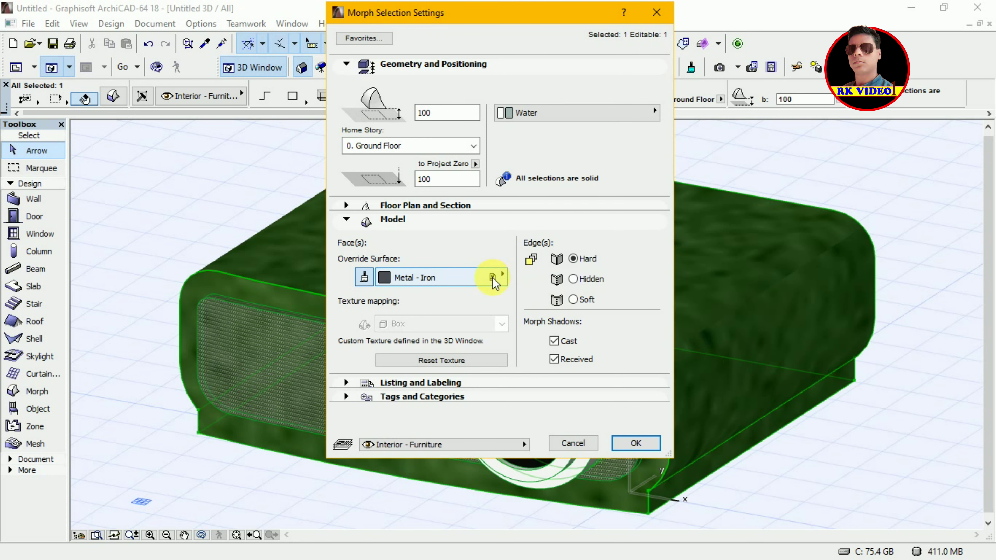
{"action": "left_click", "coordinate": [493, 278]}
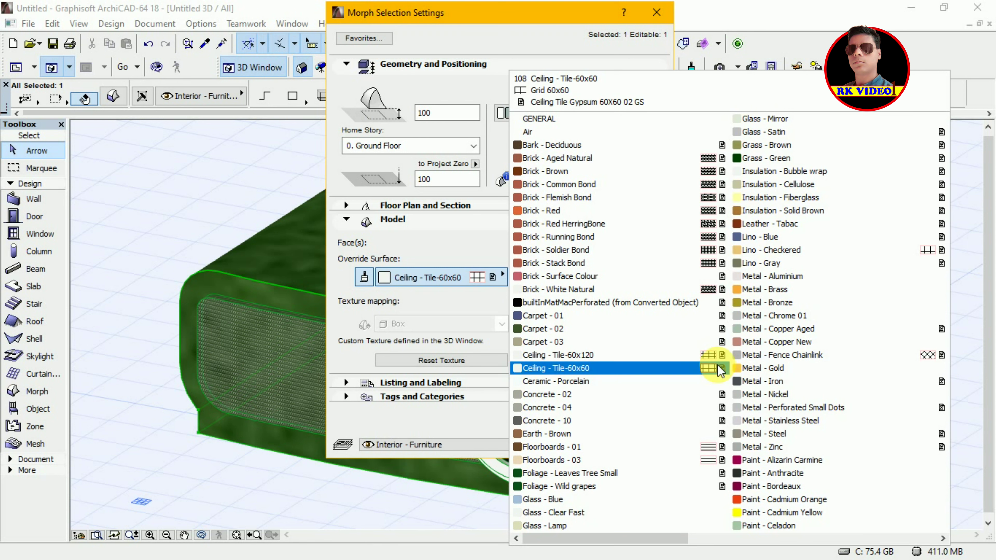
{"action": "left_click", "coordinate": [751, 474]}
{"action": "left_click", "coordinate": [645, 446]}
{"action": "left_click", "coordinate": [649, 448]}
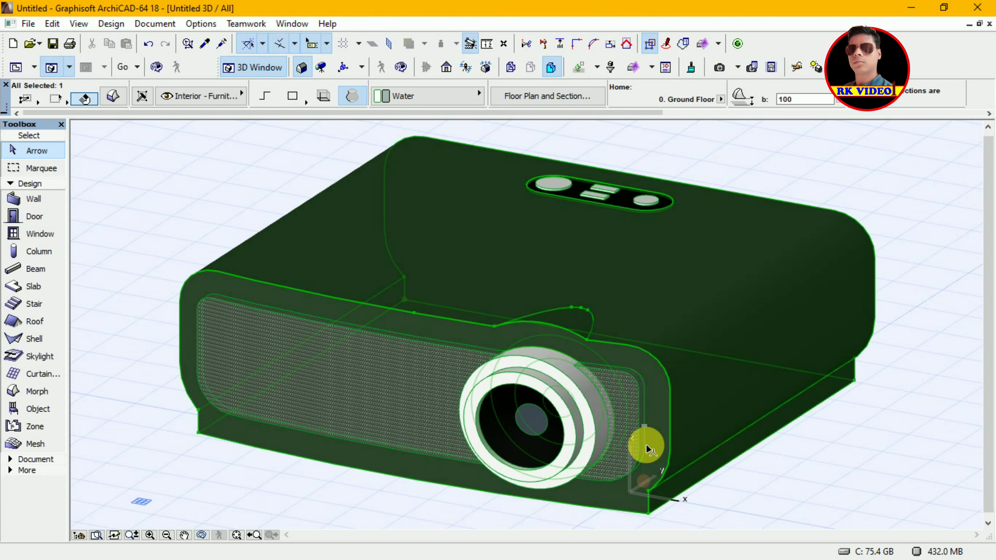
Step: Abandon the accidental edge edit, clear the selection, and select the lens morph
{"action": "left_click", "coordinate": [594, 438]}
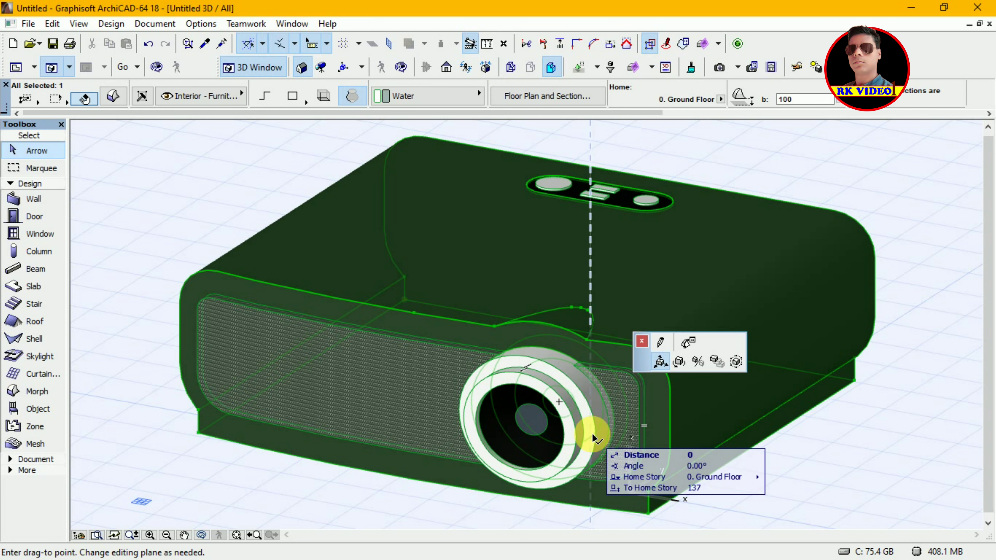
{"action": "key", "text": "Tab"}
{"action": "left_click", "coordinate": [593, 435]}
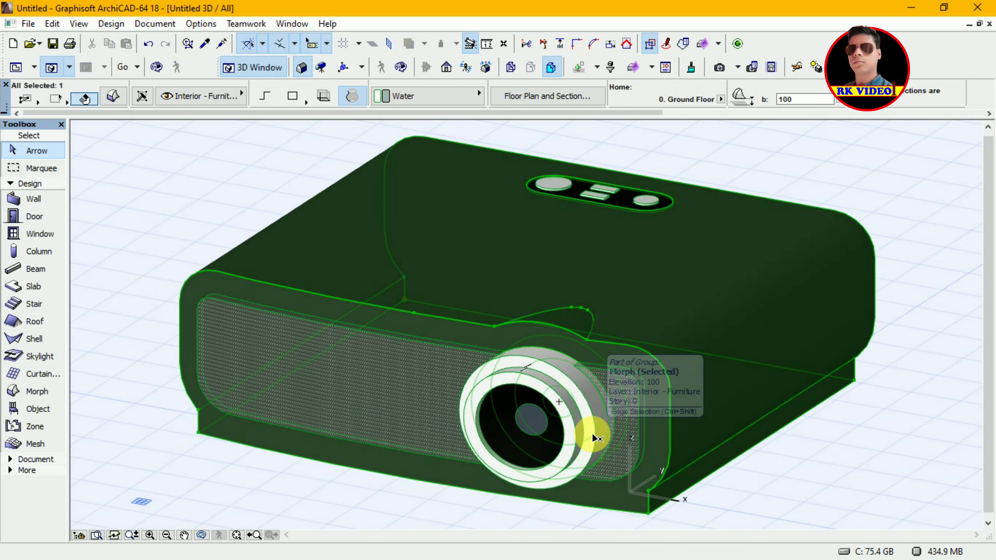
{"action": "key", "text": "Escape"}
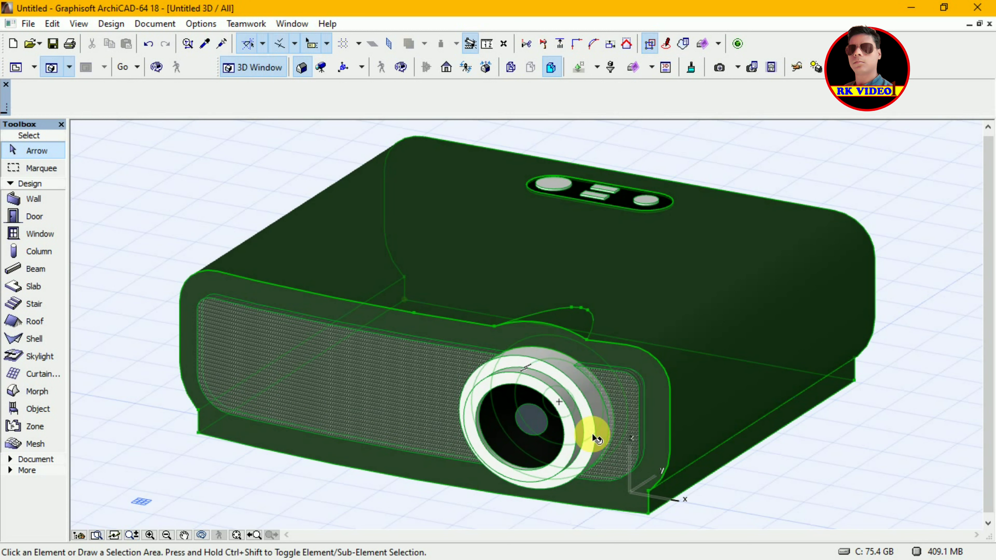
{"action": "left_click", "coordinate": [592, 435]}
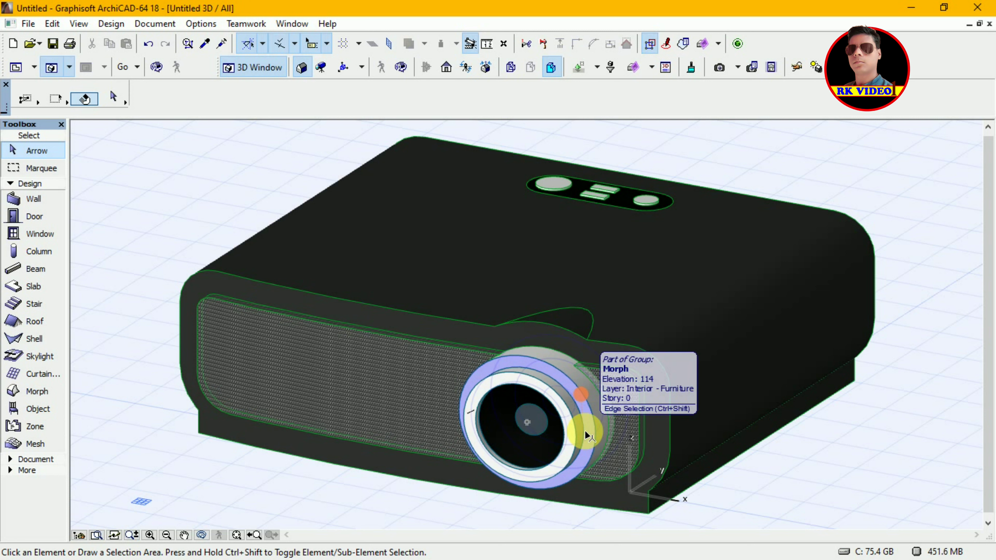
{"action": "left_click", "coordinate": [857, 457]}
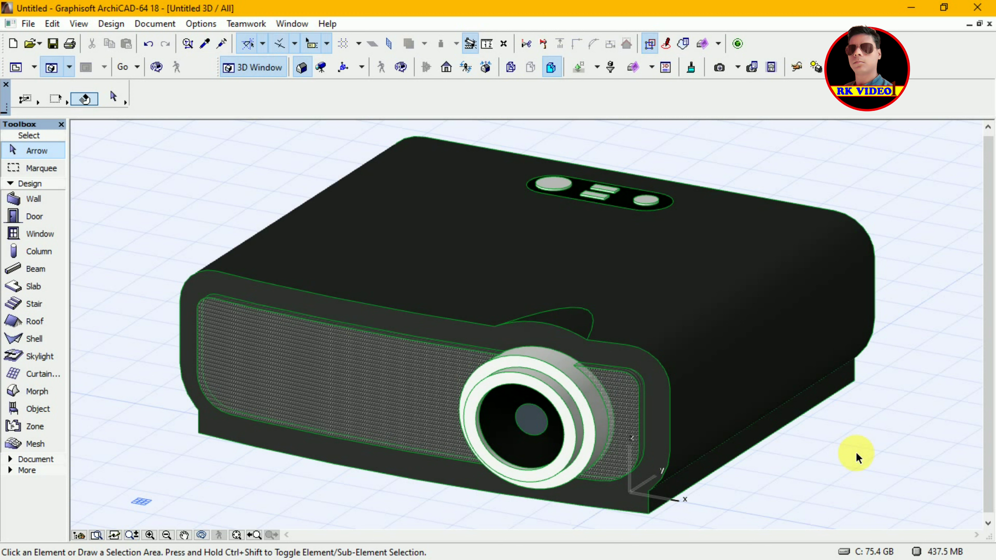
{"action": "left_click", "coordinate": [594, 443]}
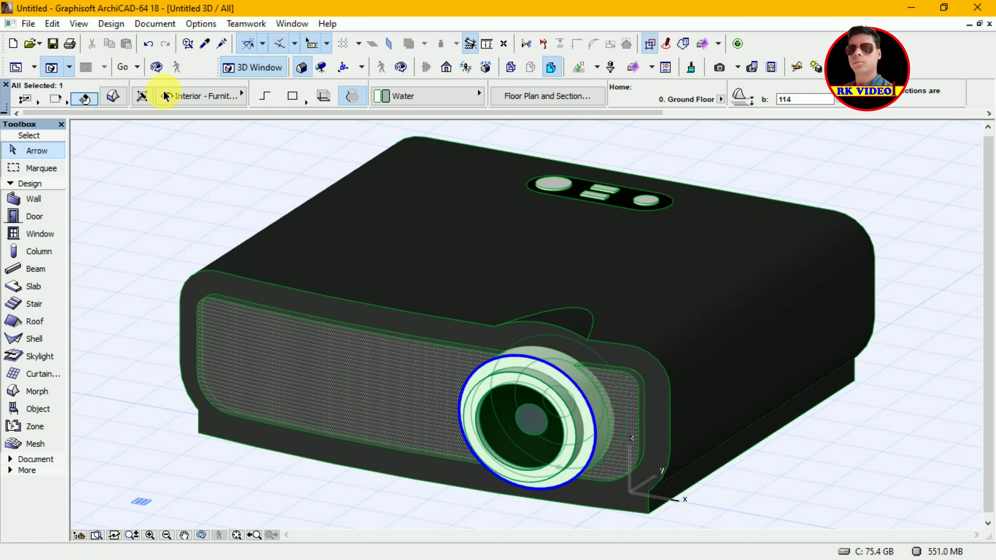
Step: Set the lens morph's override surface to Glass - Lamp, after briefly trying Glass - Mirror
{"action": "left_click", "coordinate": [110, 101]}
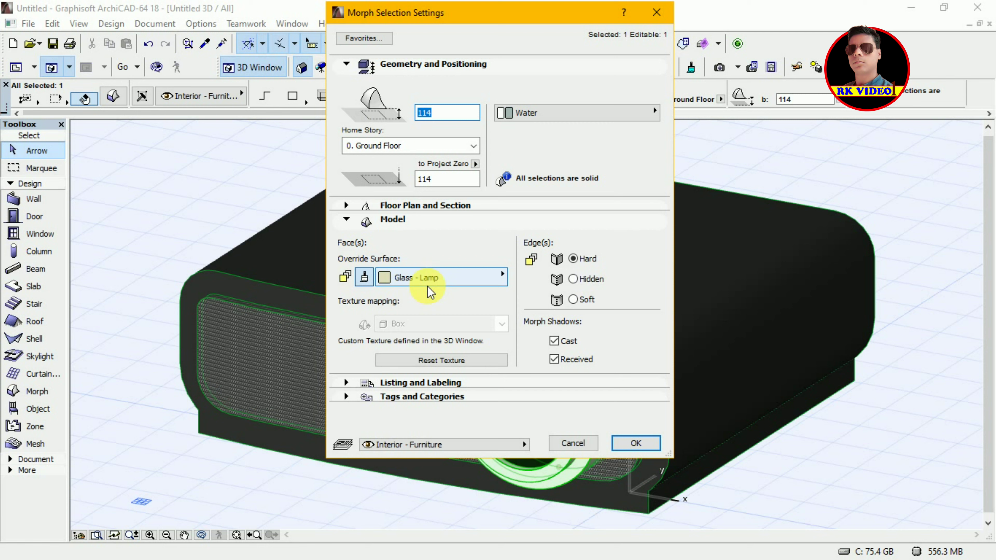
{"action": "left_click", "coordinate": [434, 281]}
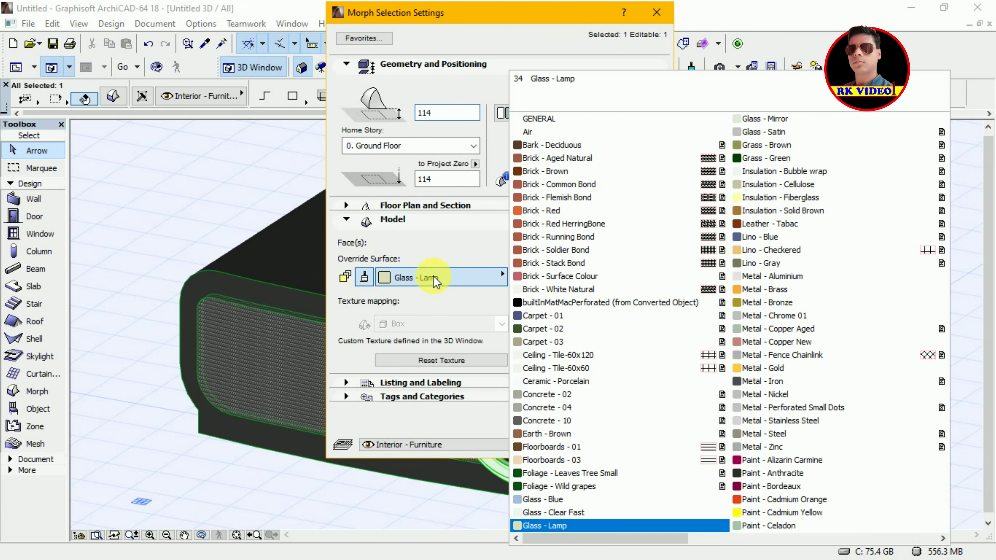
{"action": "left_click", "coordinate": [558, 526]}
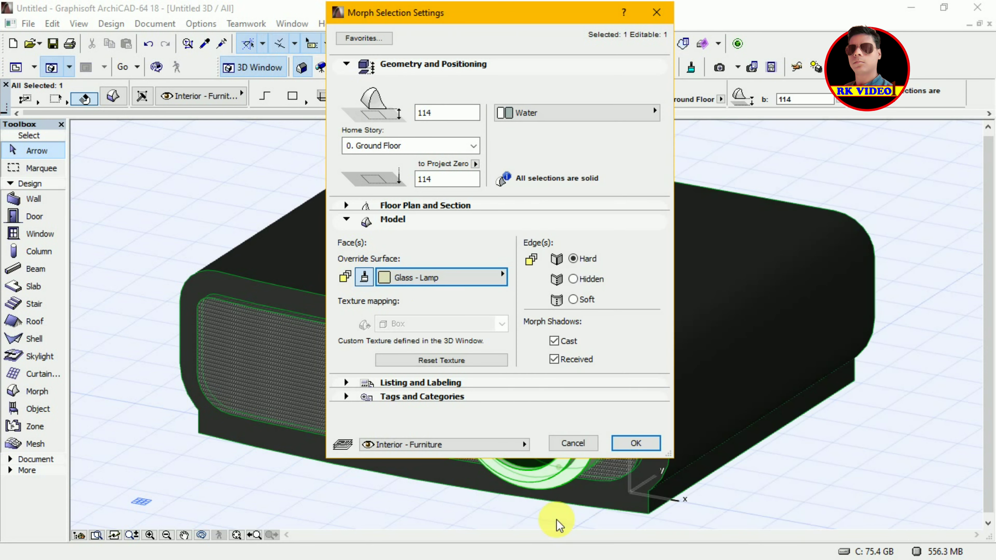
{"action": "left_click", "coordinate": [468, 279]}
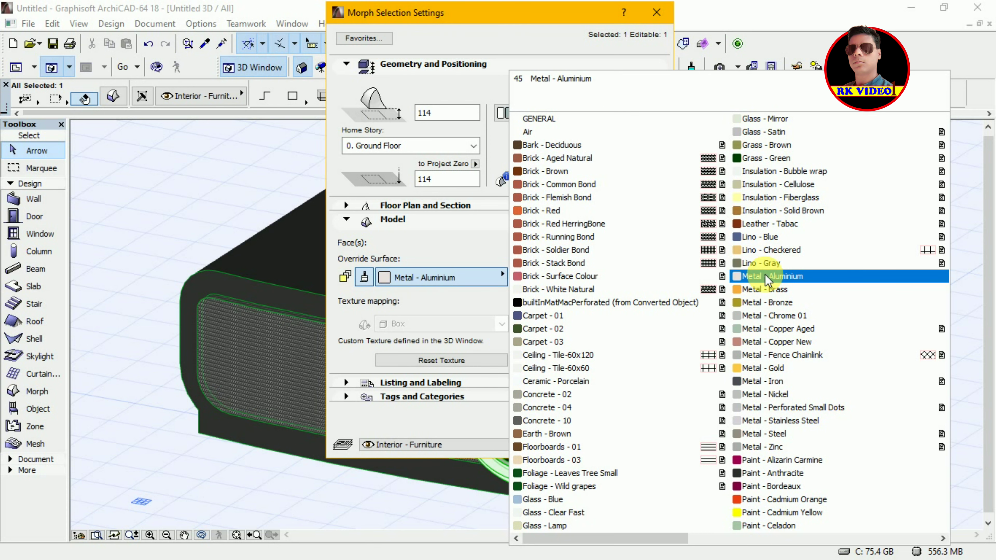
{"action": "left_click", "coordinate": [751, 121]}
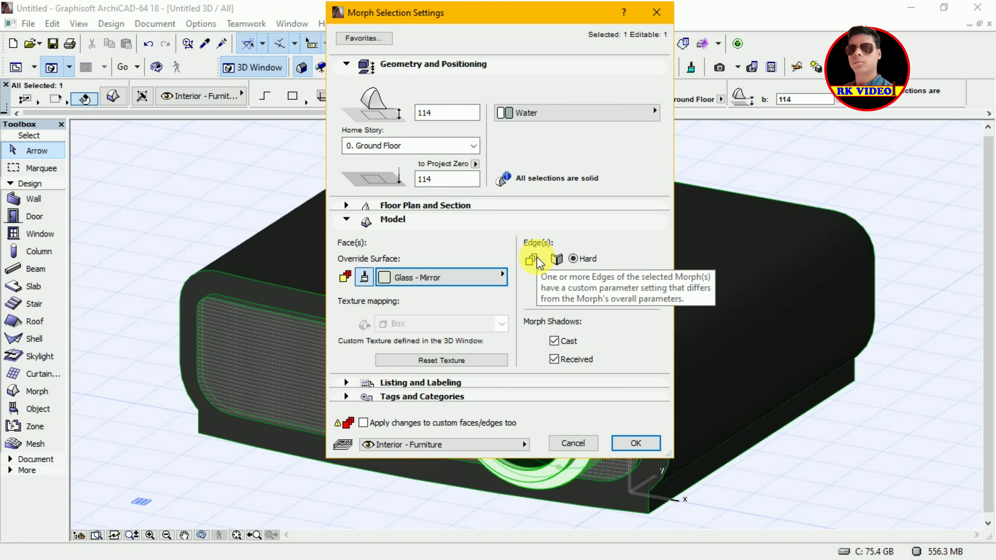
{"action": "left_click", "coordinate": [471, 279]}
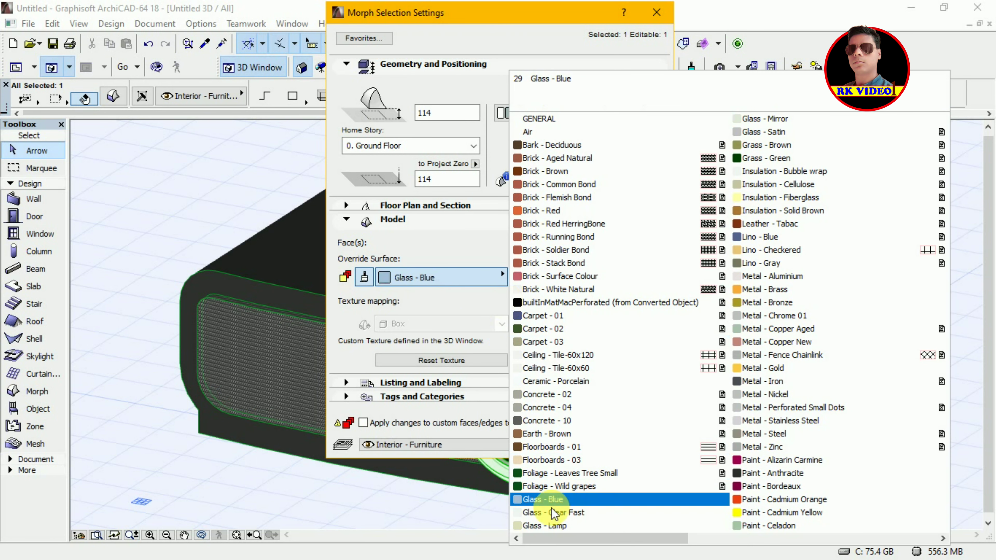
{"action": "left_click", "coordinate": [543, 526]}
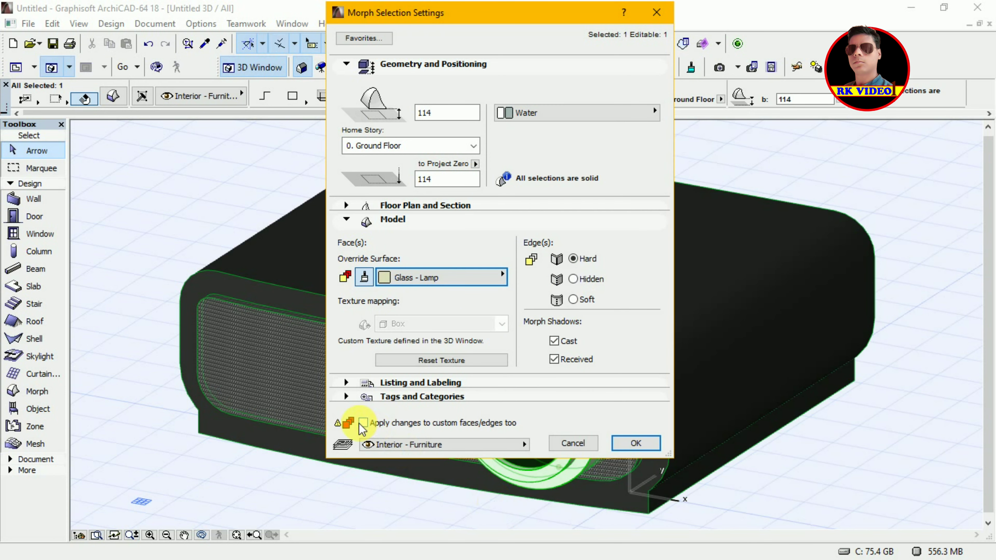
{"action": "left_click", "coordinate": [631, 447]}
{"action": "left_click", "coordinate": [630, 448]}
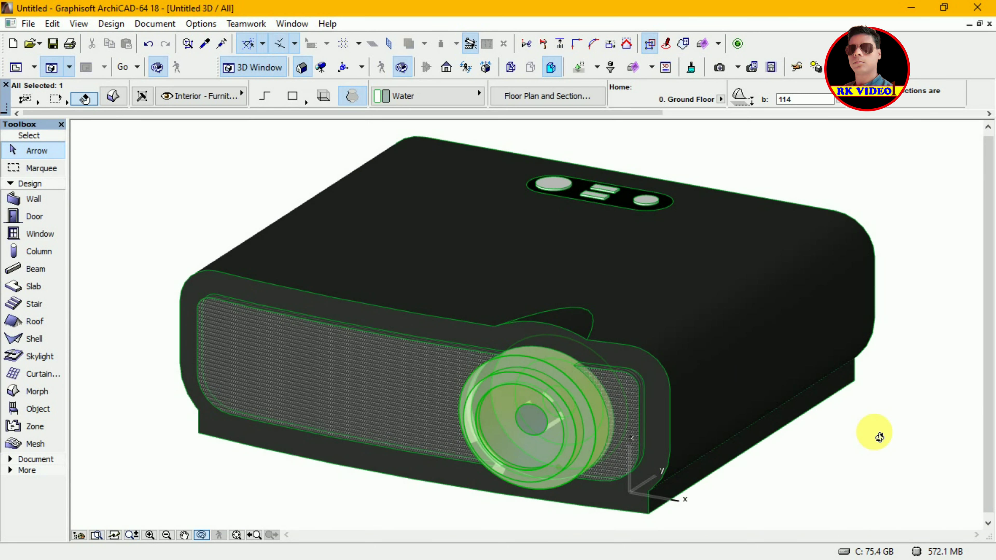
Step: Orbit the projector to a lower frontal angle, then return to the Ground Floor plan
{"action": "mouse_move", "coordinate": [823, 439]}
{"action": "left_mouse_down"}
{"action": "mouse_move", "coordinate": [914, 400]}
{"action": "mouse_move", "coordinate": [902, 451]}
{"action": "mouse_move", "coordinate": [783, 452]}
{"action": "mouse_move", "coordinate": [711, 498]}
{"action": "mouse_move", "coordinate": [712, 511]}
{"action": "mouse_move", "coordinate": [749, 465]}
{"action": "mouse_move", "coordinate": [845, 456]}
{"action": "mouse_move", "coordinate": [863, 443]}
{"action": "mouse_move", "coordinate": [871, 455]}
{"action": "left_mouse_up"}
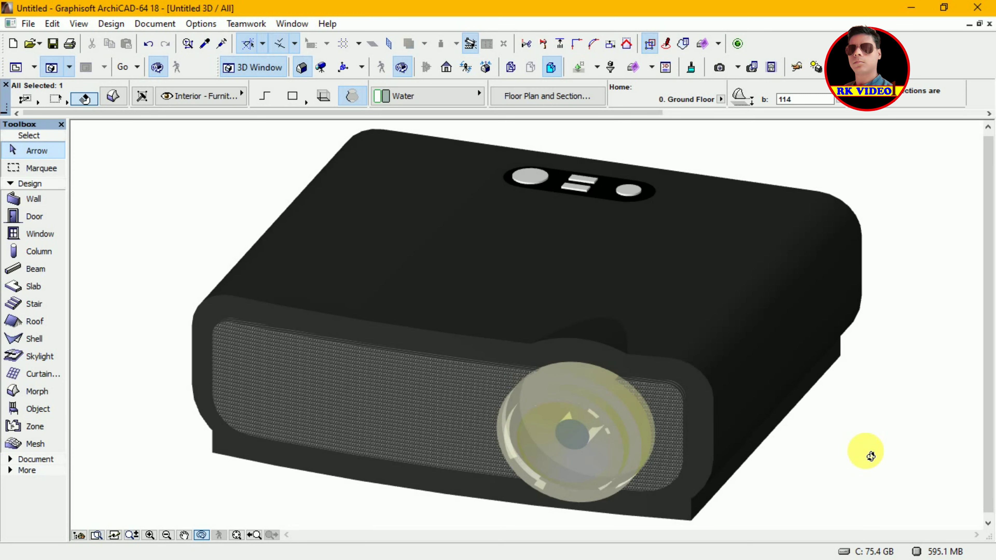
{"action": "key", "text": "Escape"}
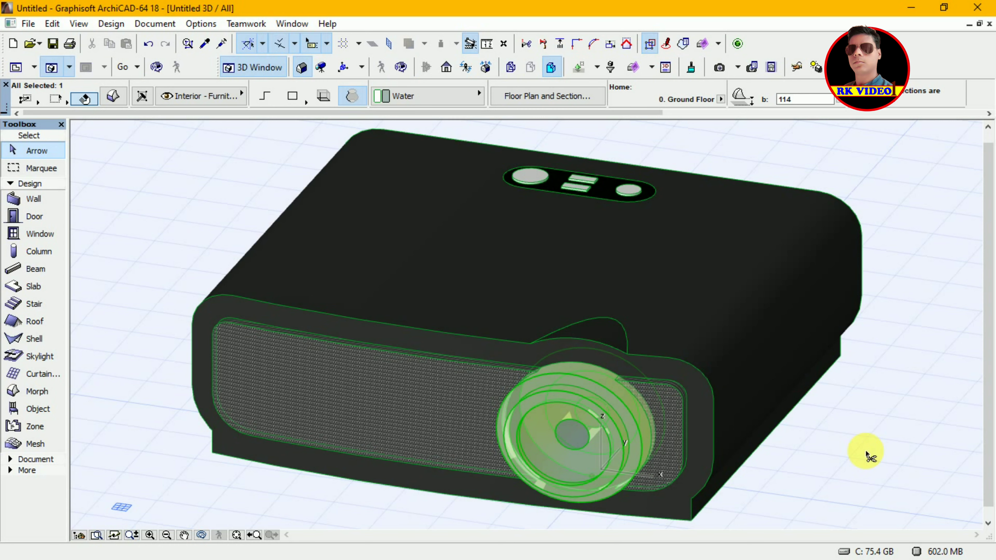
{"action": "key", "text": "F2"}
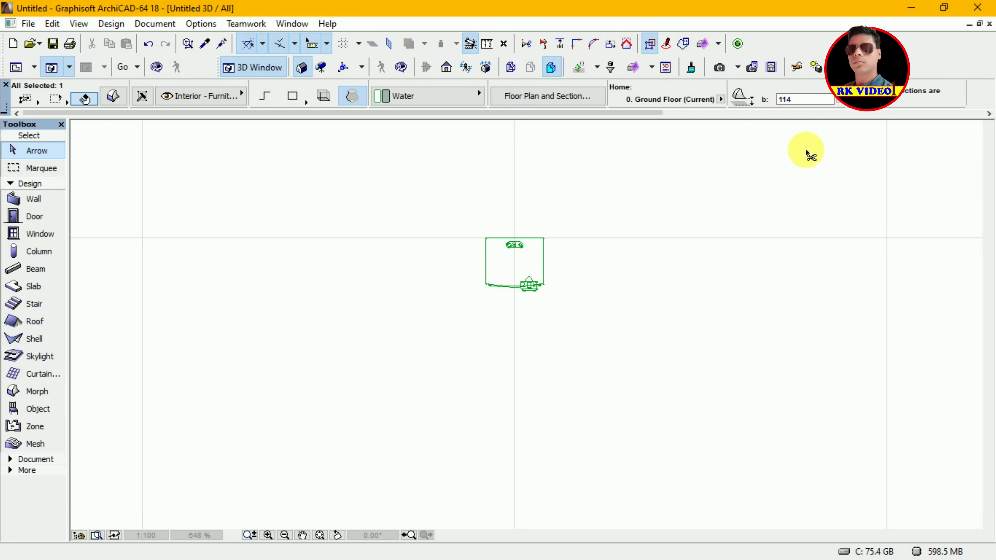
Step: Float the floor plan in a small window, zoomed in on the projector's outline
{"action": "left_click", "coordinate": [979, 24]}
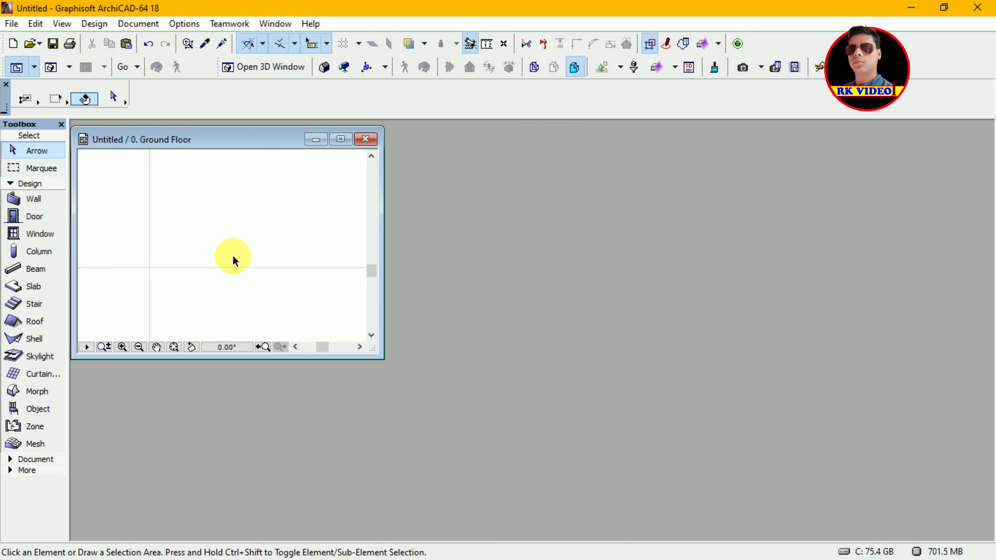
{"action": "left_click", "coordinate": [173, 346]}
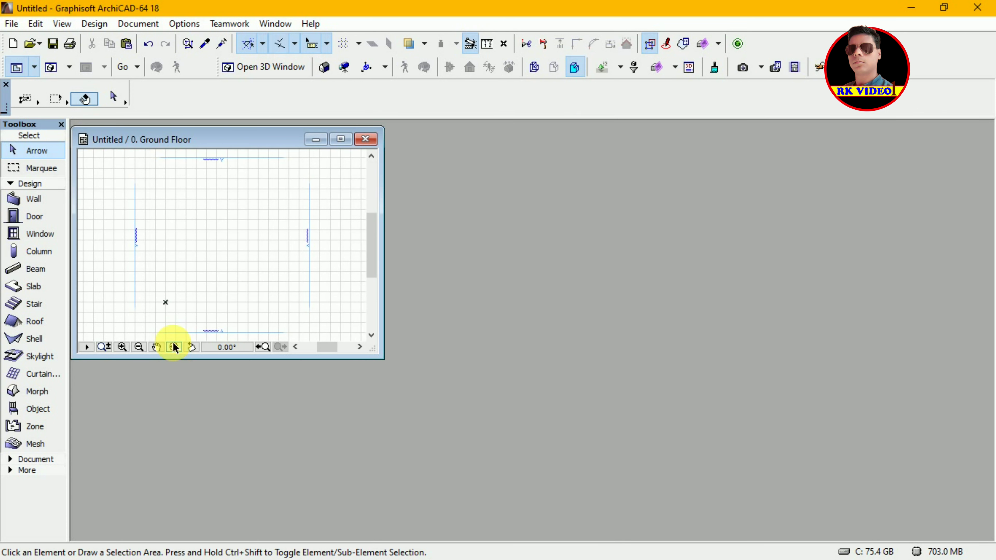
{"action": "left_click", "coordinate": [121, 346]}
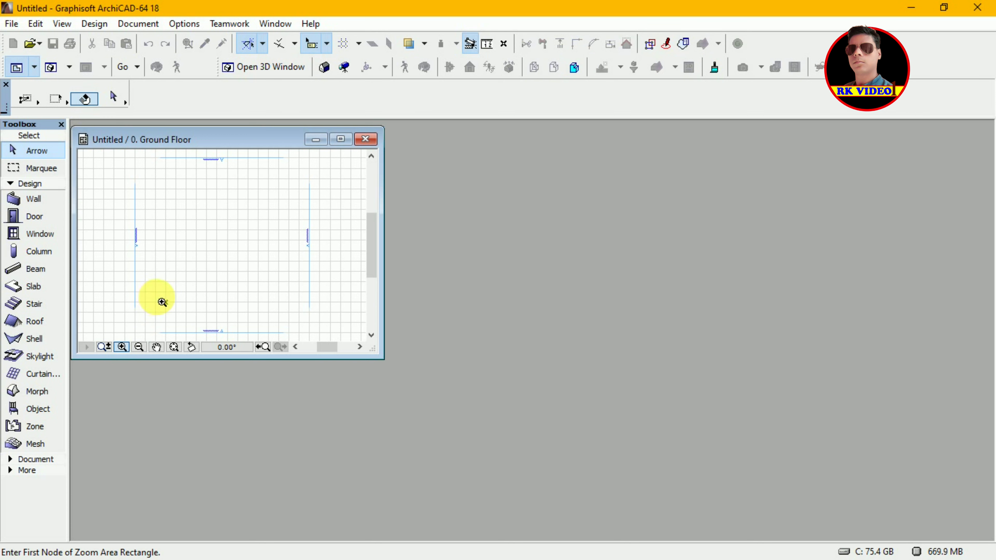
{"action": "left_click", "coordinate": [158, 297]}
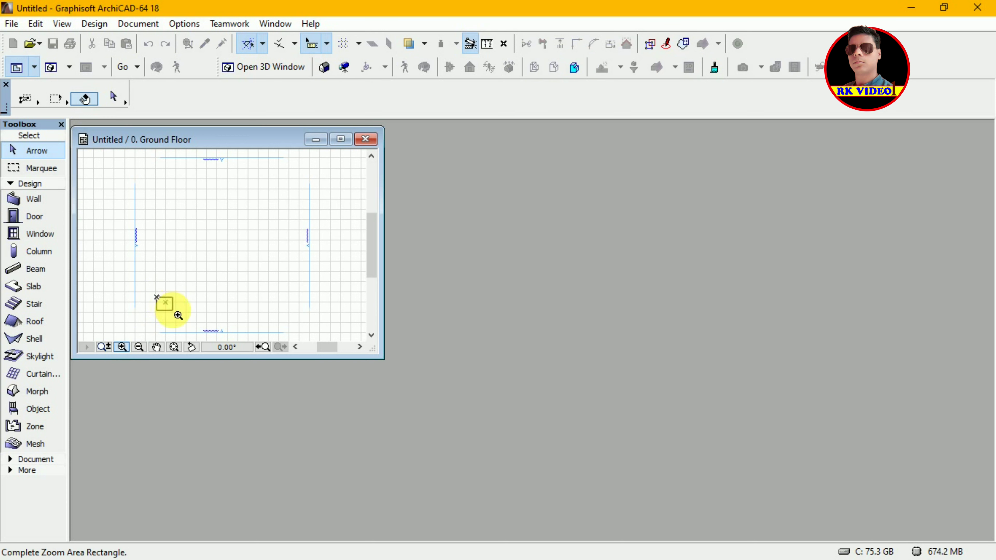
{"action": "left_click", "coordinate": [173, 309]}
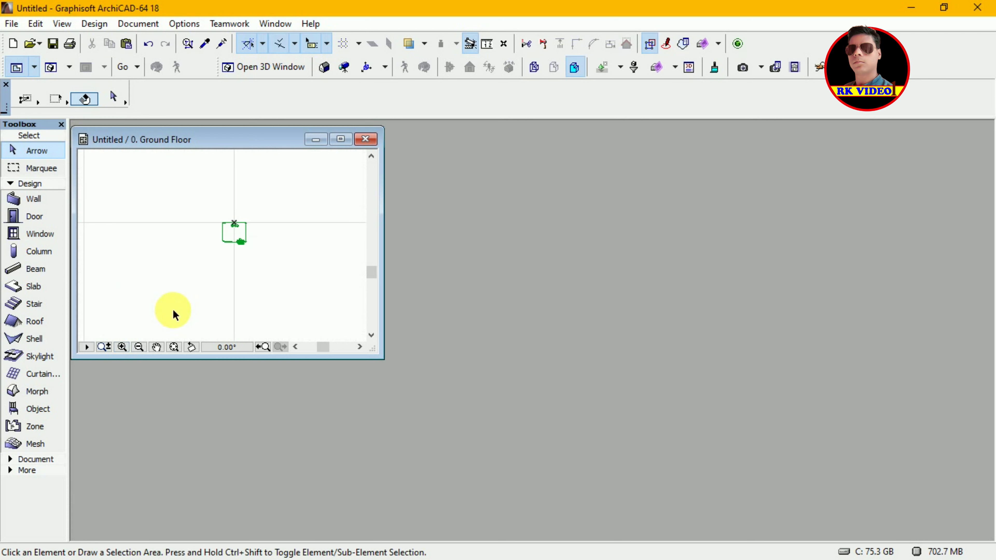
{"action": "left_click", "coordinate": [15, 26]}
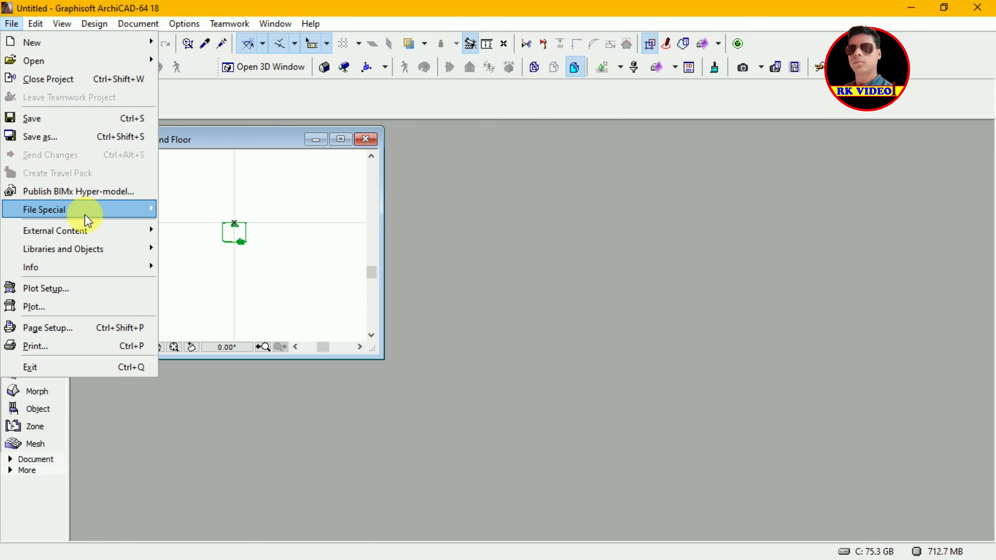
{"action": "mouse_move", "coordinate": [63, 249]}
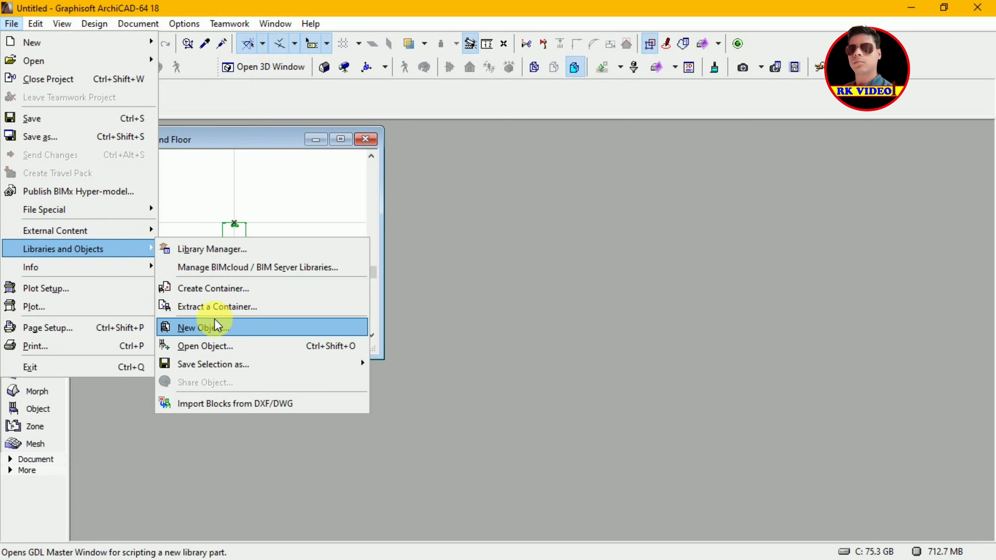
Step: Create a new library object, Untitled-1, with its 3D script editor open
{"action": "left_click", "coordinate": [217, 324]}
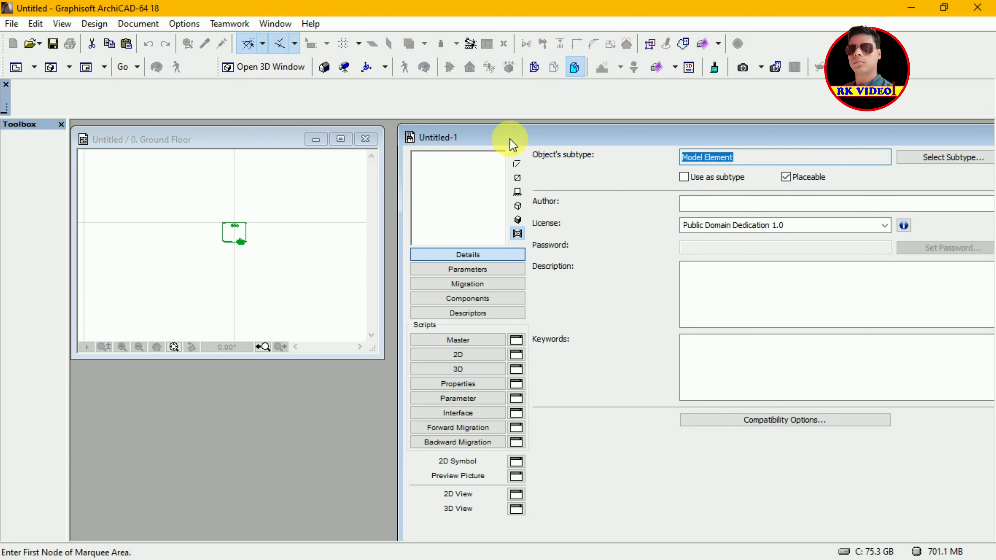
{"action": "left_click", "coordinate": [458, 370]}
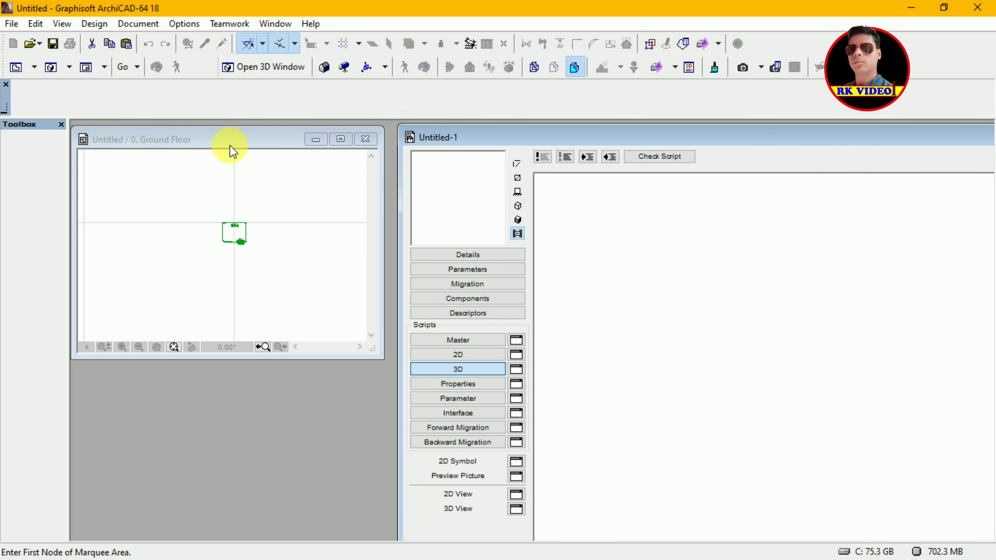
{"action": "left_click", "coordinate": [243, 149]}
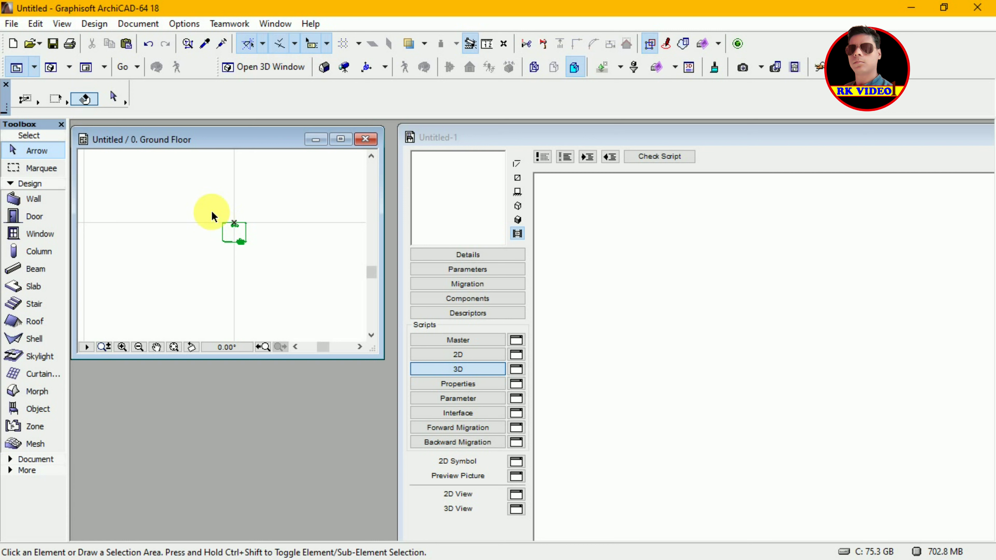
Step: Box-select the six projector elements and start moving them, undoing one accidental move
{"action": "left_click_drag", "start_coordinate": [211, 211], "coordinate": [268, 257]}
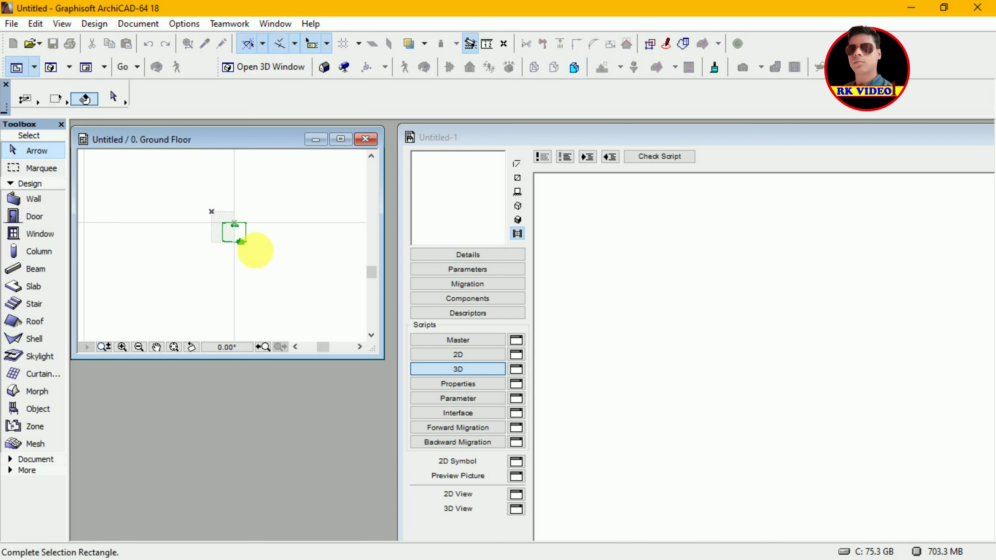
{"action": "left_click", "coordinate": [269, 257]}
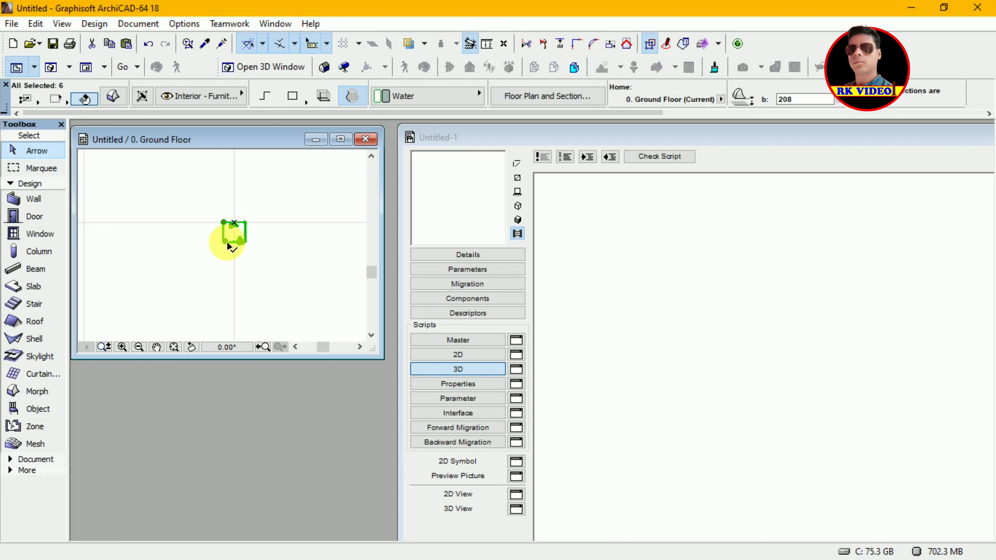
{"action": "left_click", "coordinate": [243, 250]}
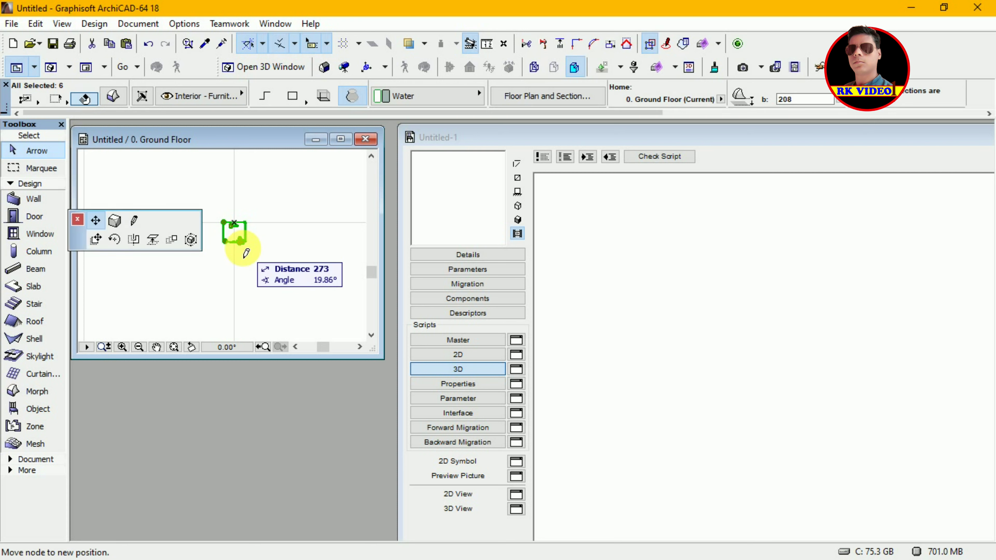
{"action": "left_click", "coordinate": [99, 248]}
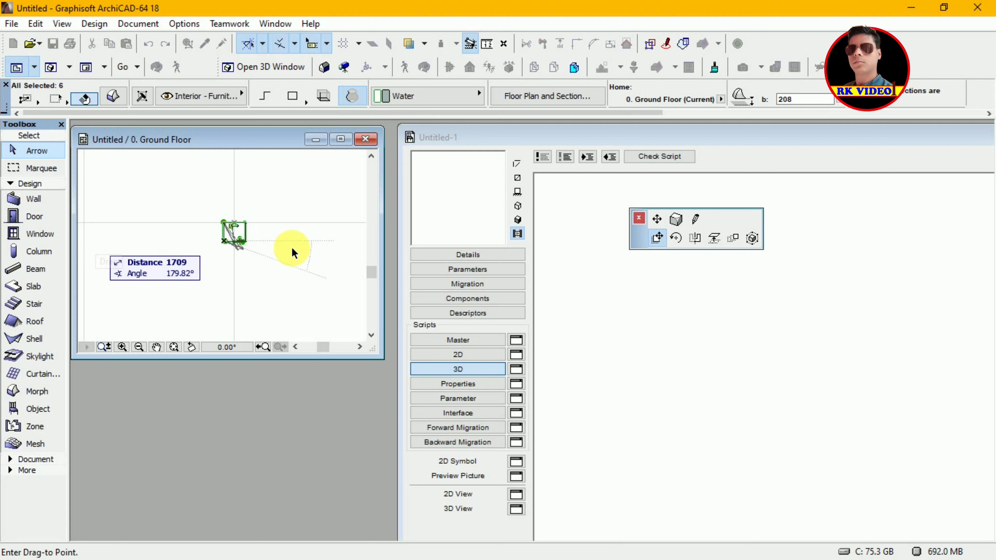
{"action": "left_click", "coordinate": [302, 257]}
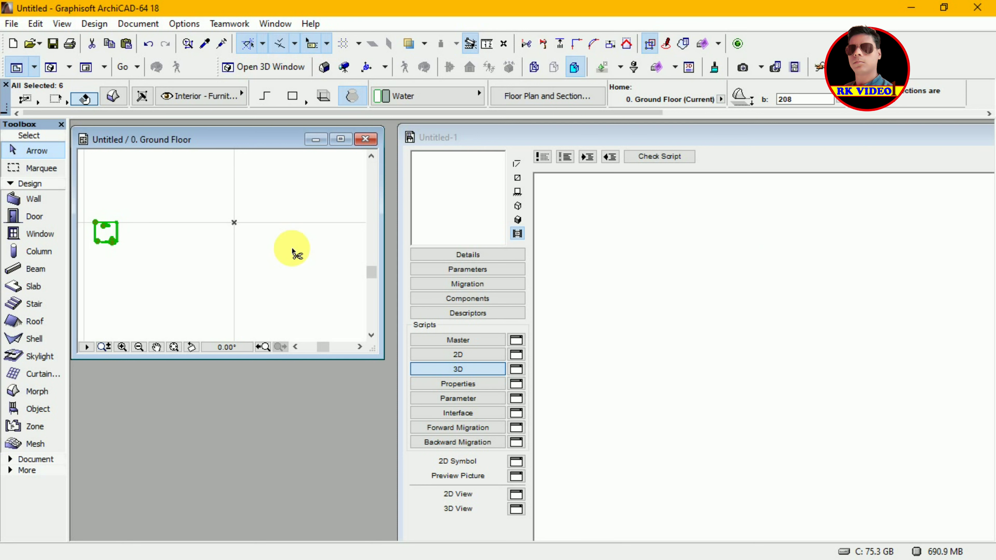
{"action": "key", "text": "ctrl+z"}
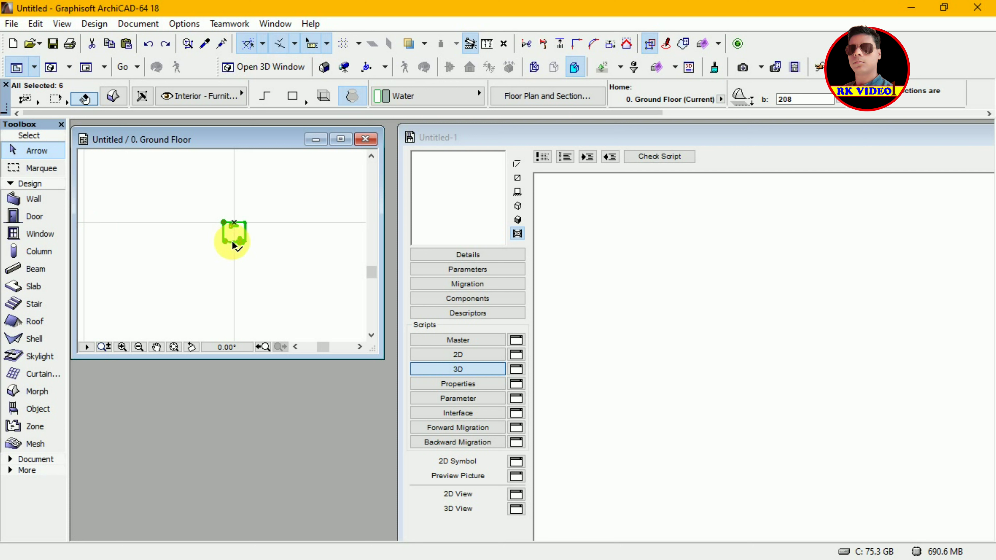
{"action": "left_click", "coordinate": [233, 245]}
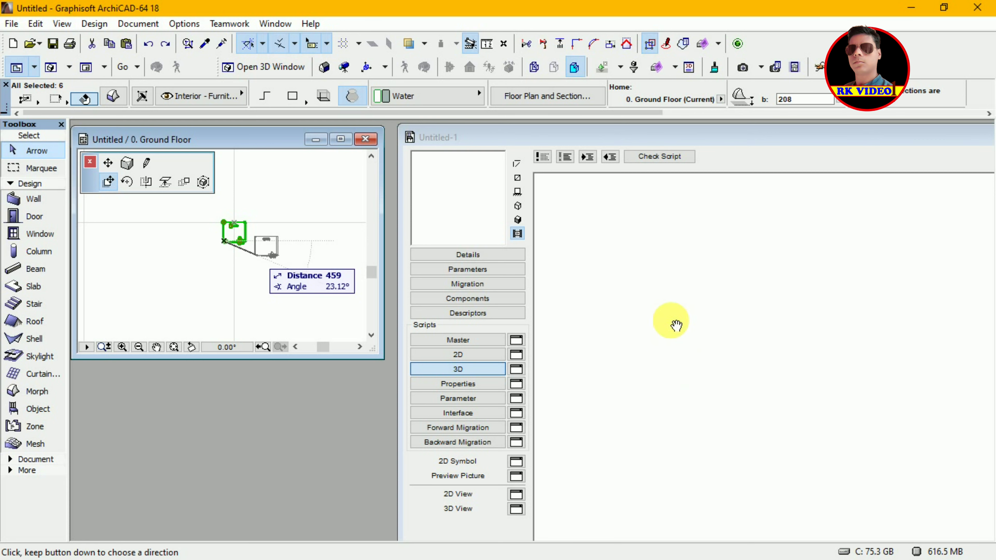
Step: Drop the projector elements into Untitled-1's 3D script, pasting in their GDL code
{"action": "left_click", "coordinate": [683, 318]}
{"action": "key", "text": "ctrl+v"}
{"action": "key", "text": "ctrl+a"}
{"action": "left_click", "coordinate": [686, 314]}
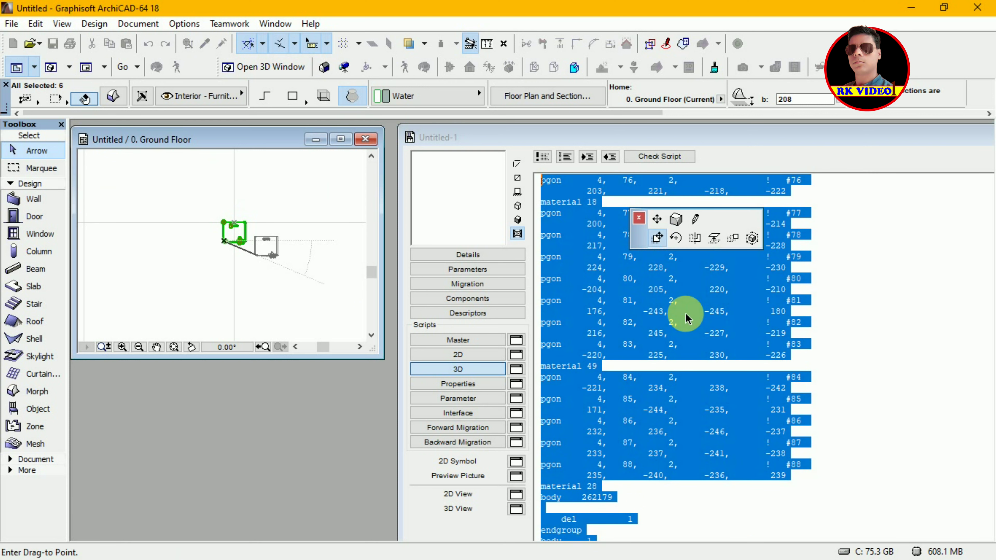
{"action": "key", "text": "Escape"}
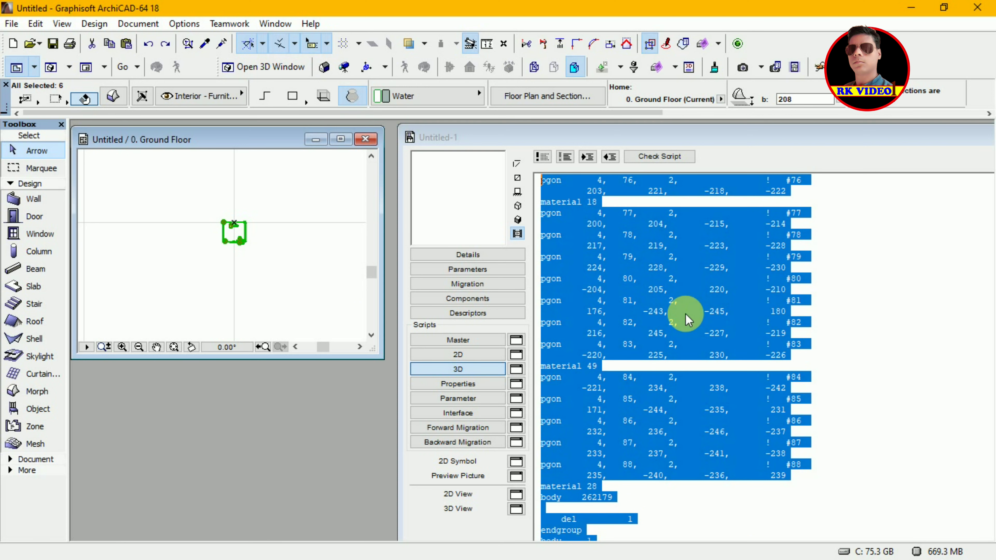
Step: Preview Untitled-1 as a shaded 3D model
{"action": "left_click", "coordinate": [634, 322]}
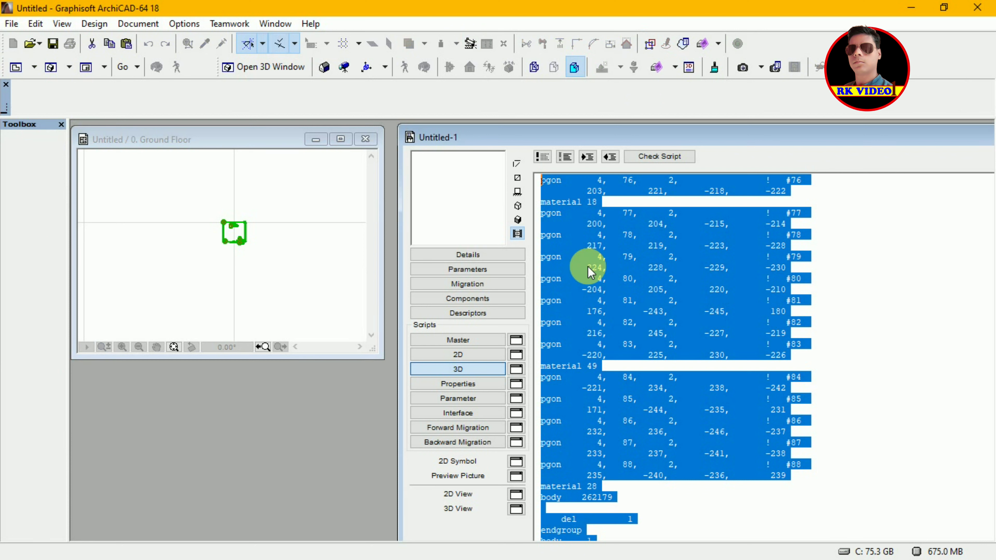
{"action": "left_click", "coordinate": [520, 217]}
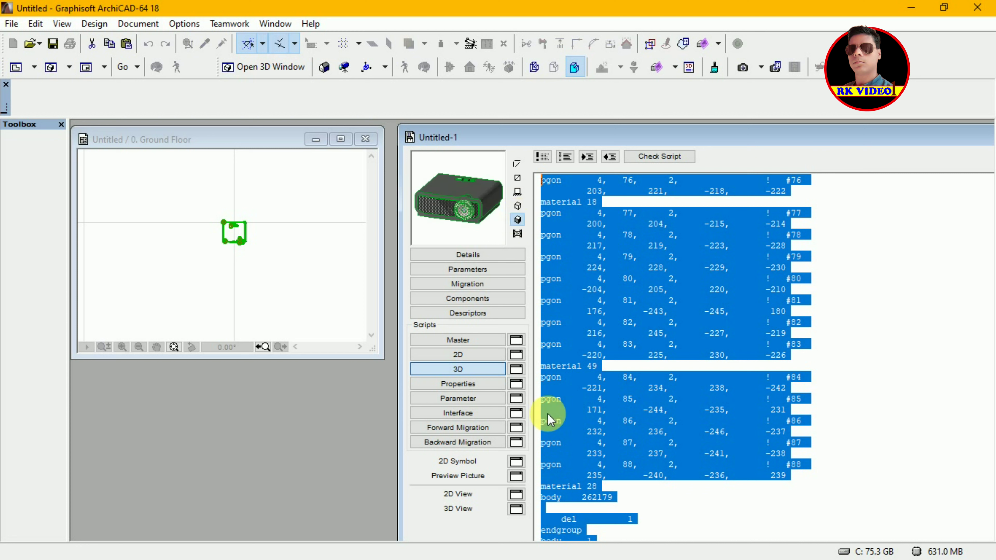
{"action": "left_click", "coordinate": [519, 510]}
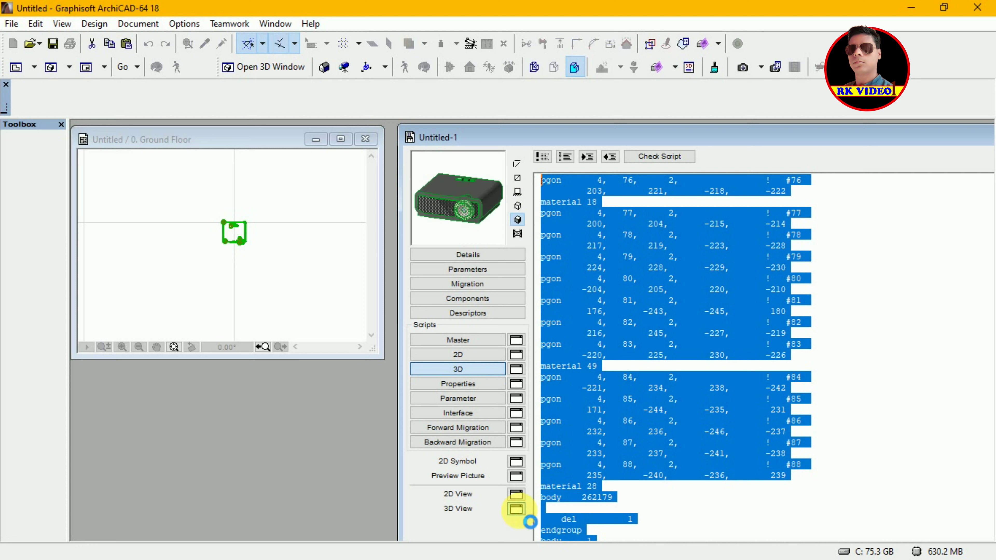